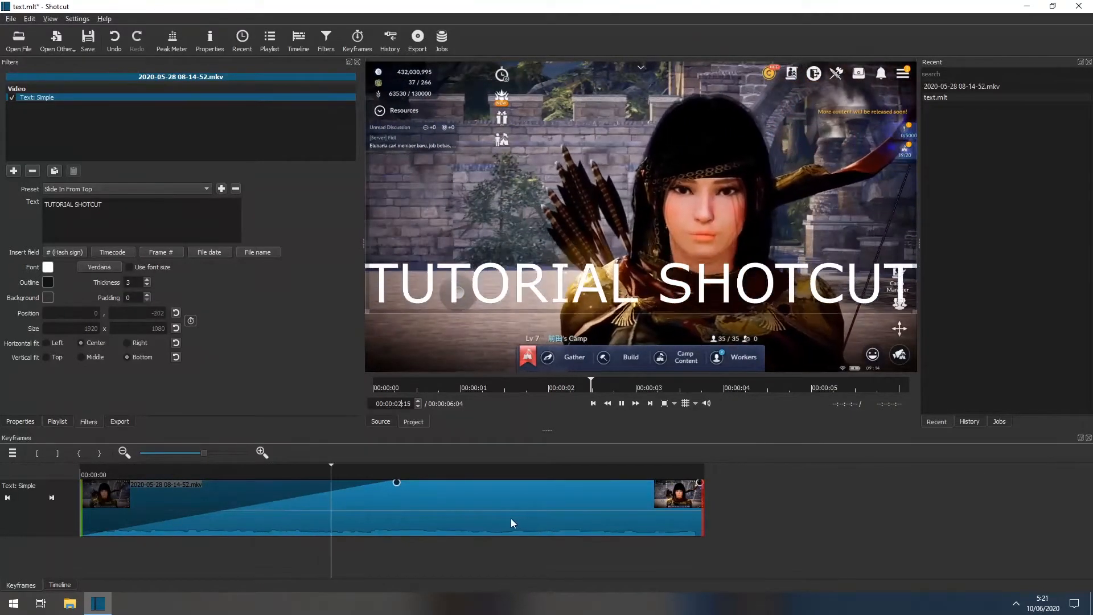
Stop playback and reset the text filter's preset to (defaults) in place of the slide-in animation.
{"action": "key", "text": "space"}
{"action": "left_click", "coordinate": [163, 188]}
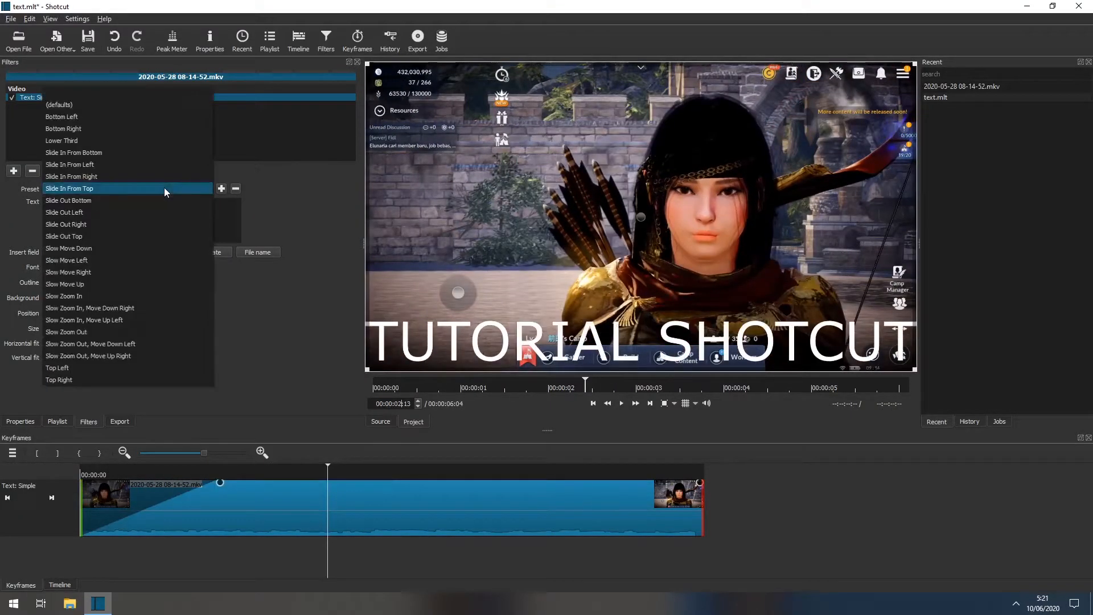
{"action": "left_click", "coordinate": [188, 187]}
{"action": "left_click", "coordinate": [176, 188]}
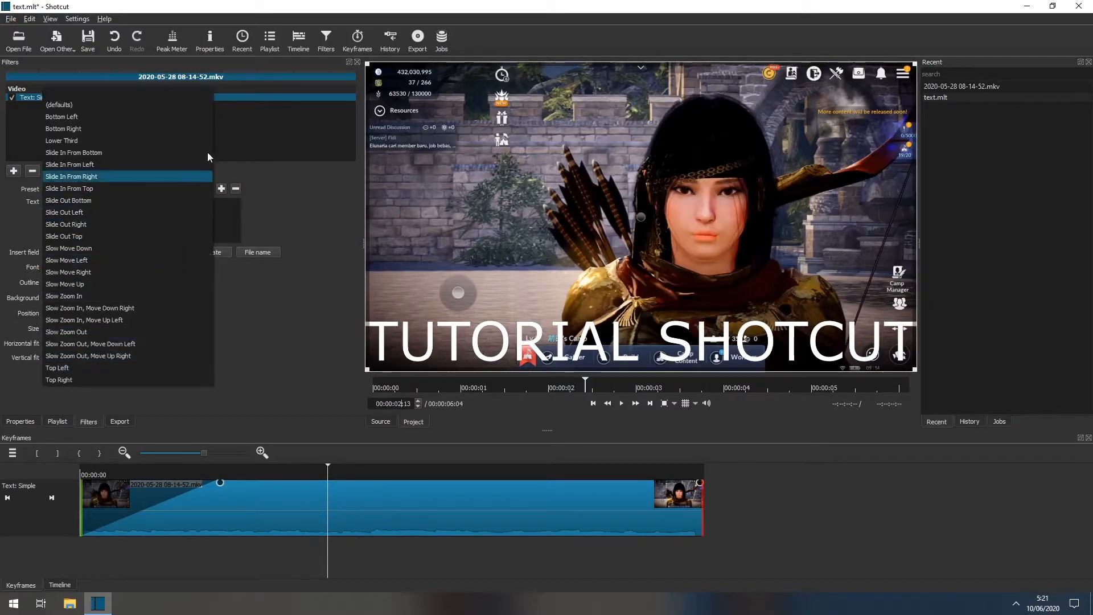
{"action": "left_click", "coordinate": [306, 198]}
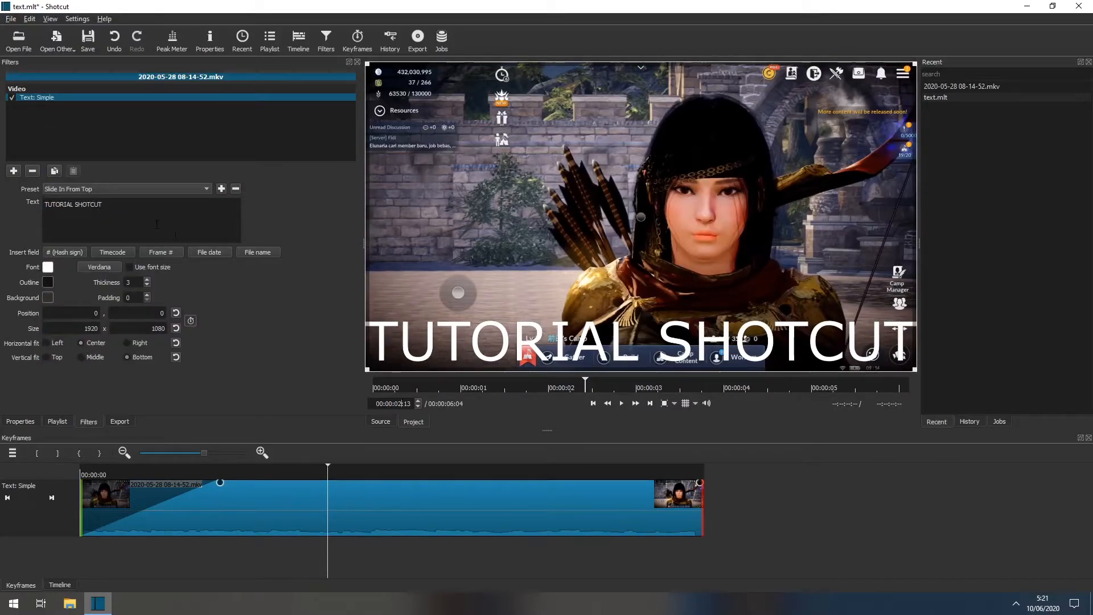
{"action": "left_click", "coordinate": [151, 190]}
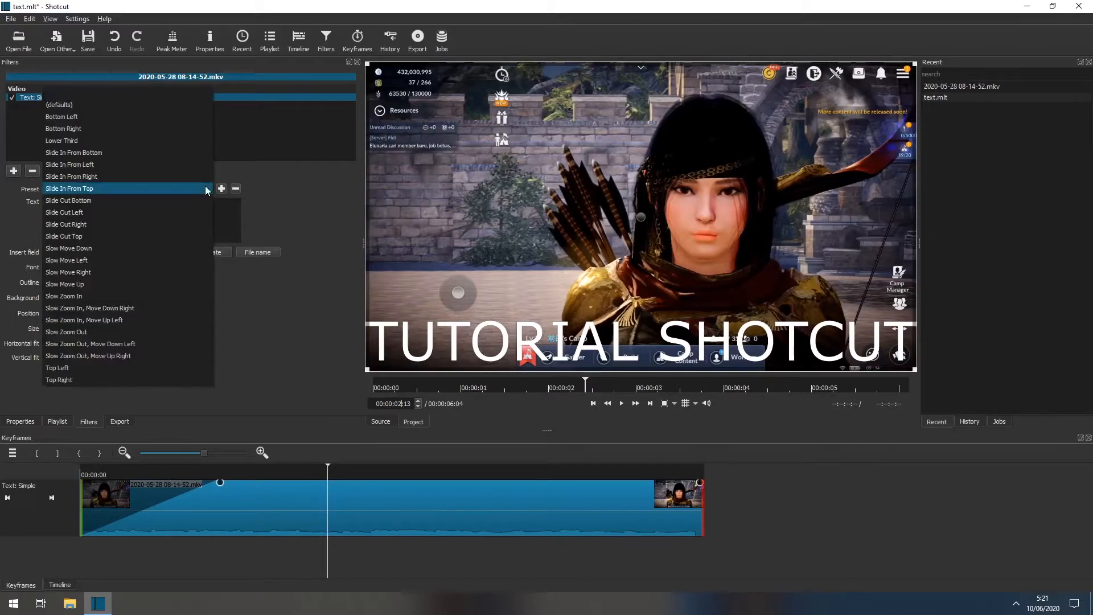
{"action": "left_click", "coordinate": [146, 100]}
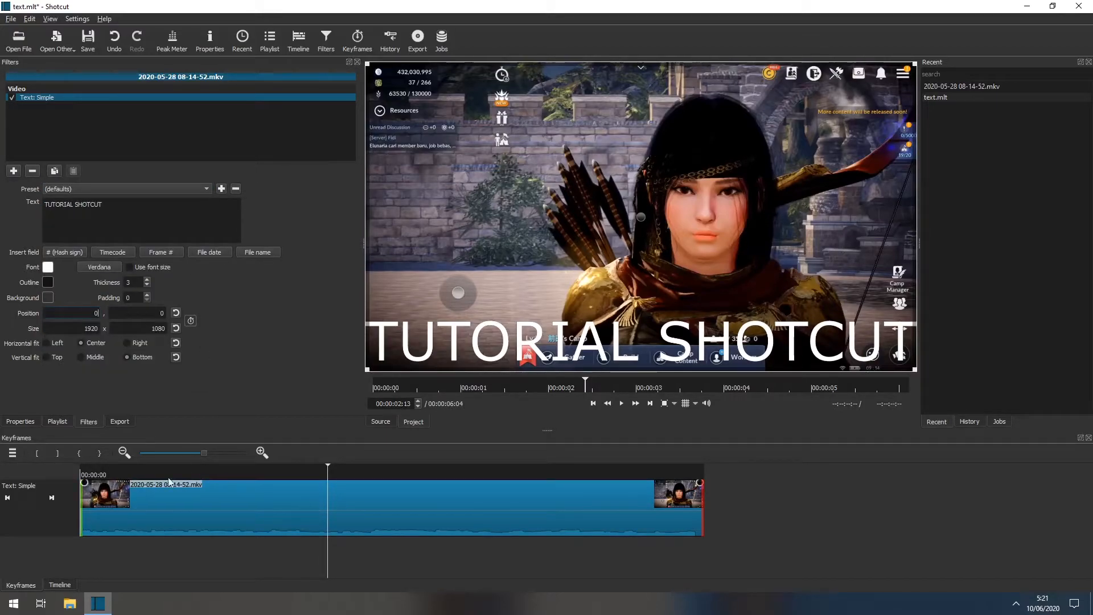
Preview the static title on the timeline from near the clip's start, then return the playhead to the first second.
{"action": "left_click", "coordinate": [61, 585]}
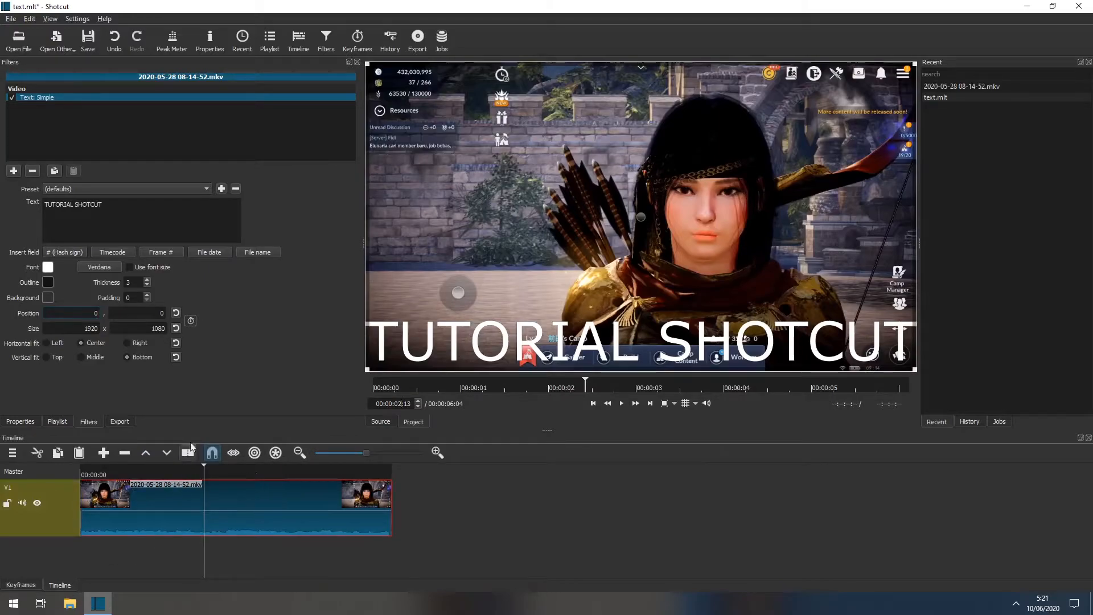
{"action": "left_click", "coordinate": [120, 472]}
{"action": "key", "text": "space"}
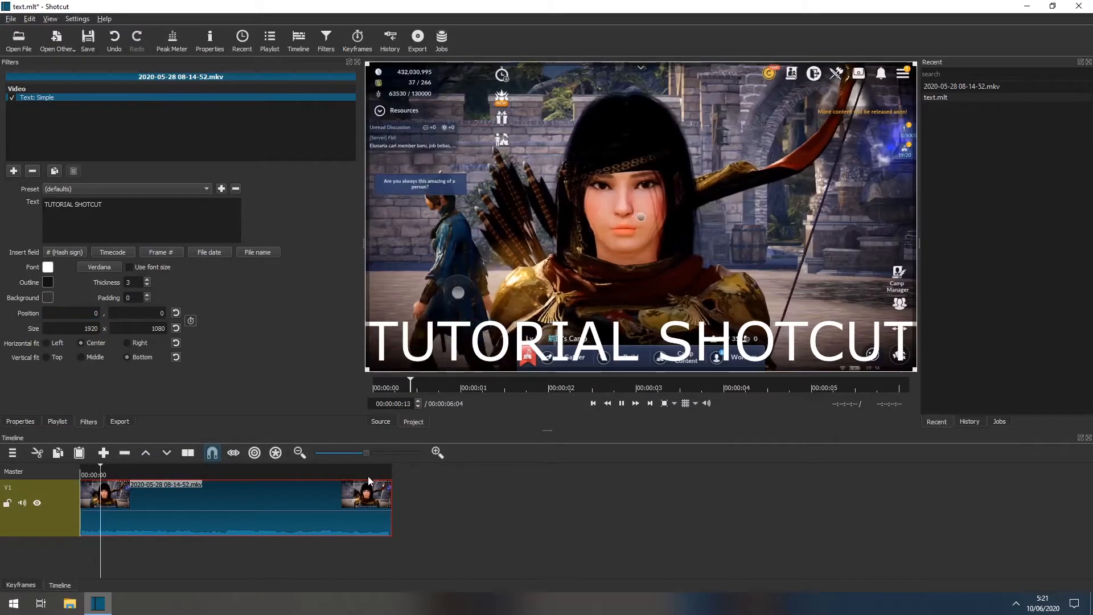
{"action": "key", "text": "space"}
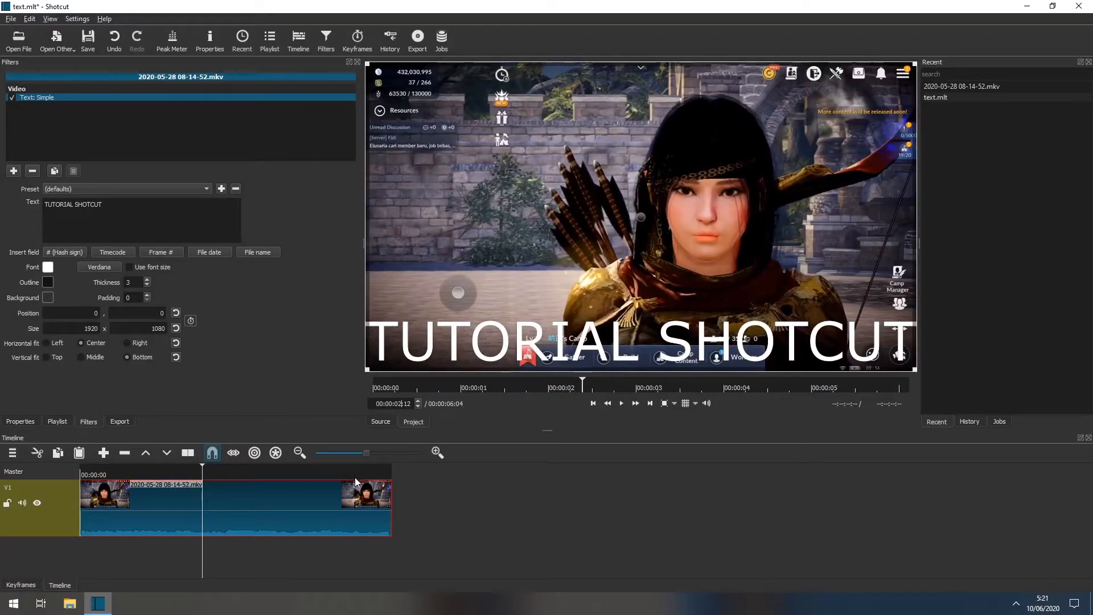
{"action": "left_click", "coordinate": [121, 473]}
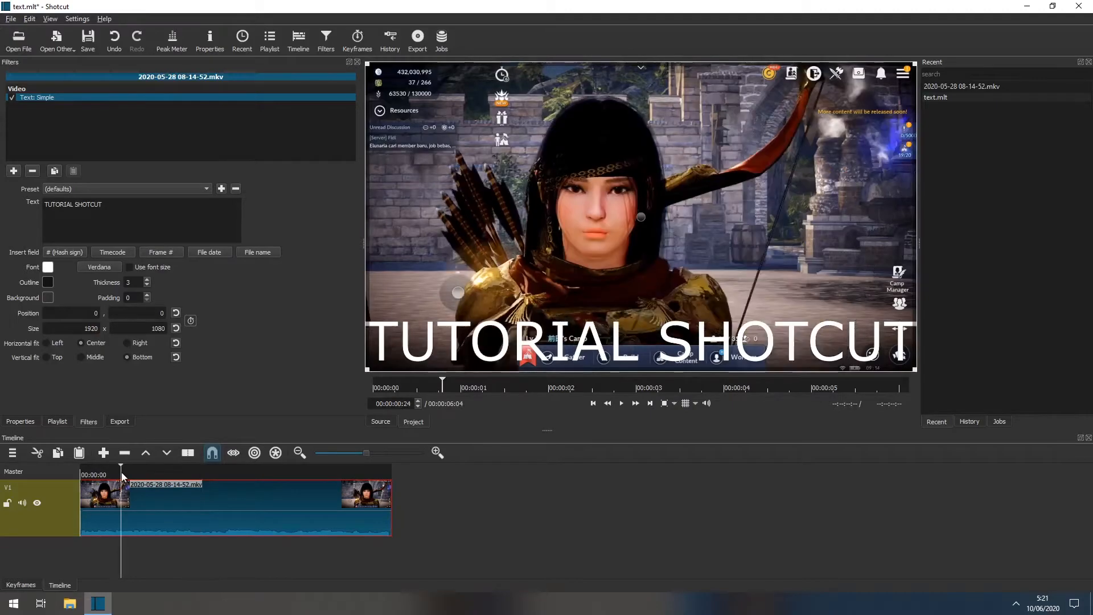
{"action": "left_click", "coordinate": [107, 473]}
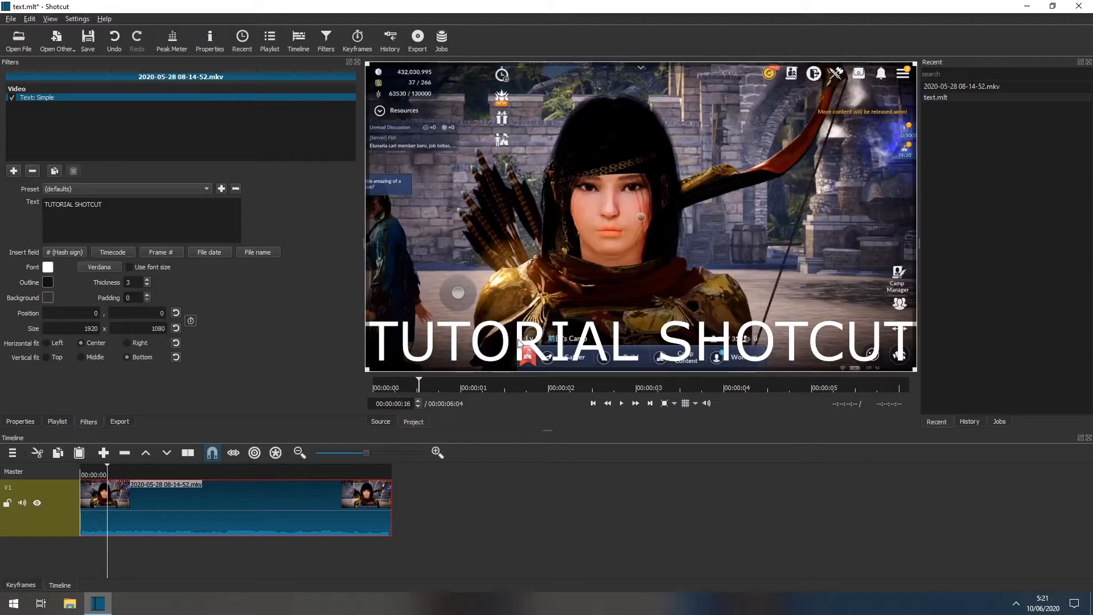
Align the title vertically to Middle and give it a semi-transparent black background with a padding of 100.
{"action": "left_click", "coordinate": [93, 356]}
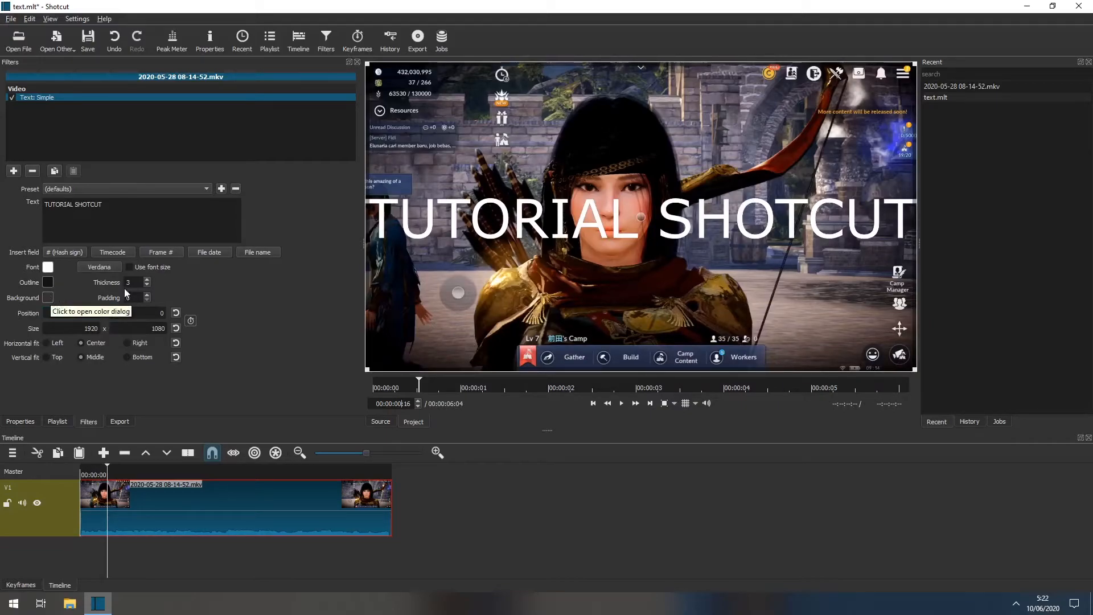
{"action": "left_click", "coordinate": [48, 297]}
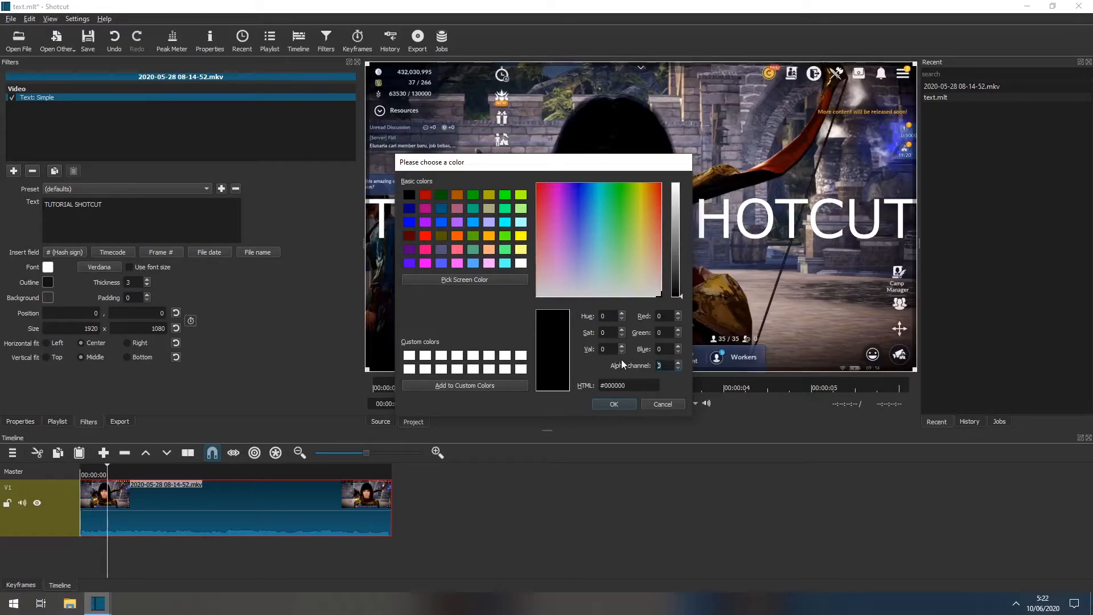
{"action": "key", "text": "Return"}
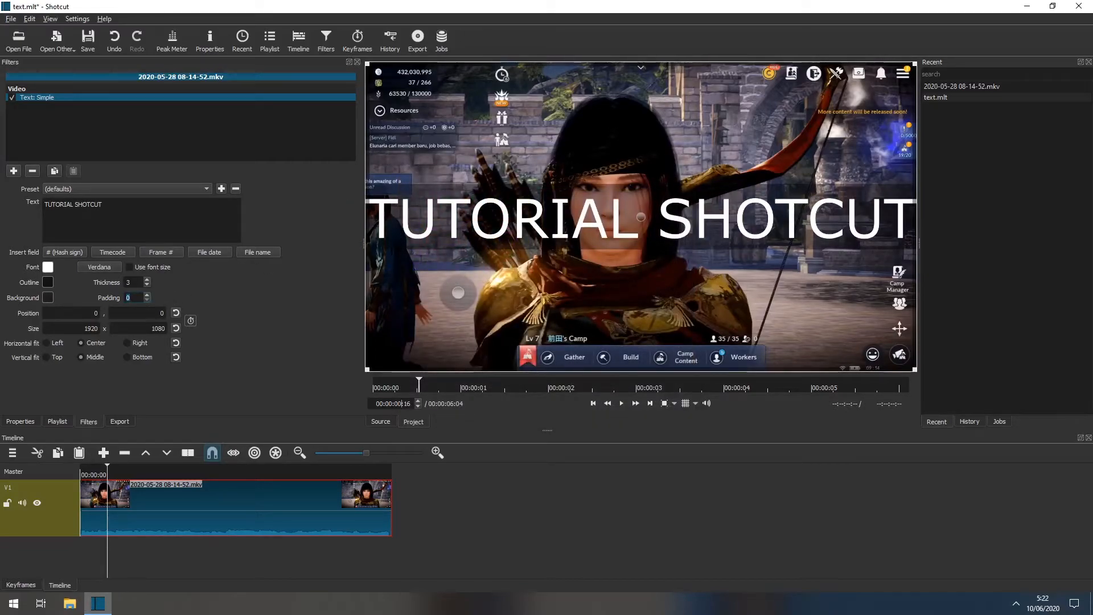
{"action": "type", "text": "100"}
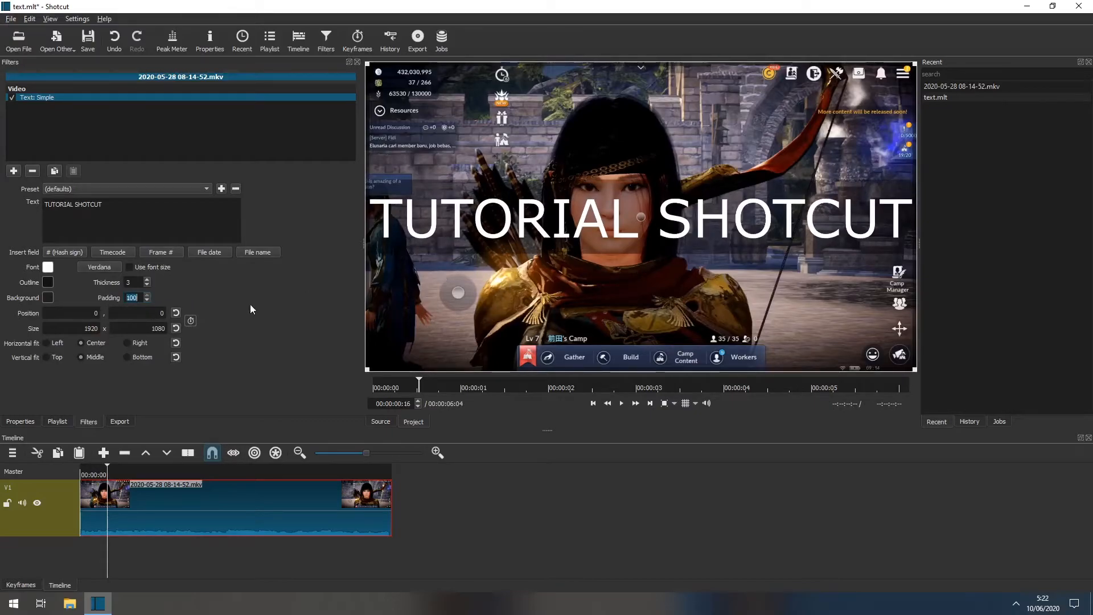
Enable the custom font size for the title and set it to 100 in Verdana.
{"action": "left_click", "coordinate": [129, 267]}
{"action": "left_click", "coordinate": [104, 269]}
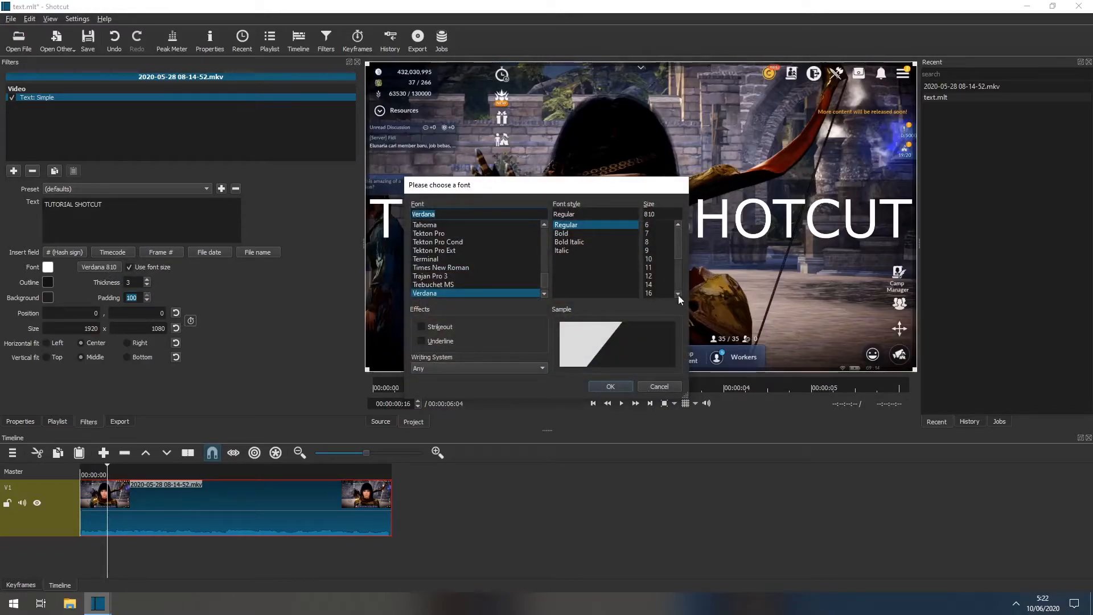
{"action": "type", "text": "100"}
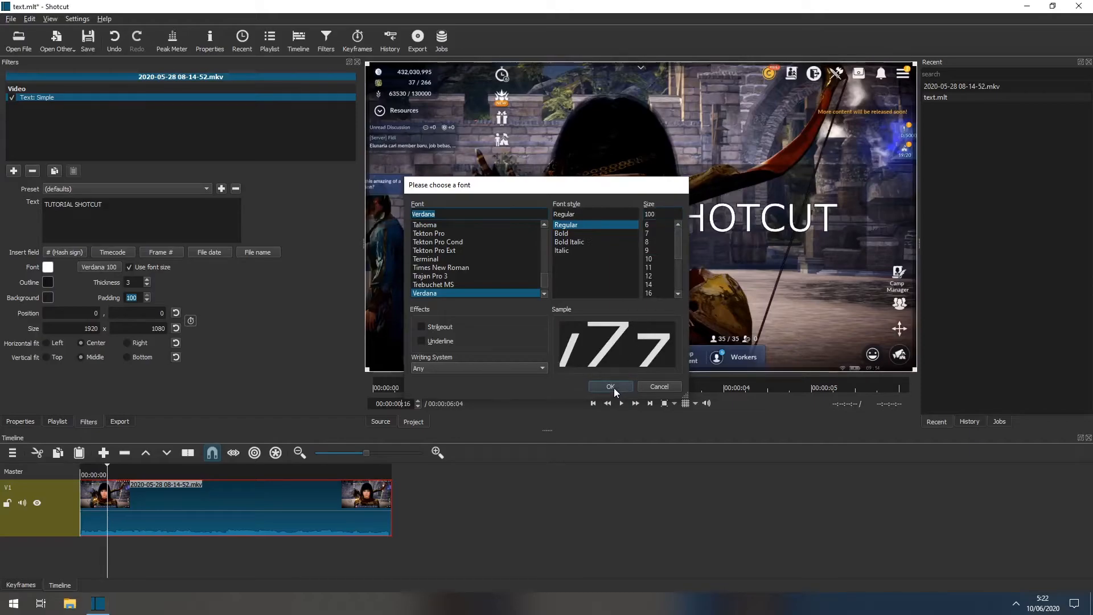
{"action": "left_click", "coordinate": [613, 388]}
Change the title's font to Montserrat at size 100 and set its outline thickness to 5.
{"action": "left_click", "coordinate": [94, 271]}
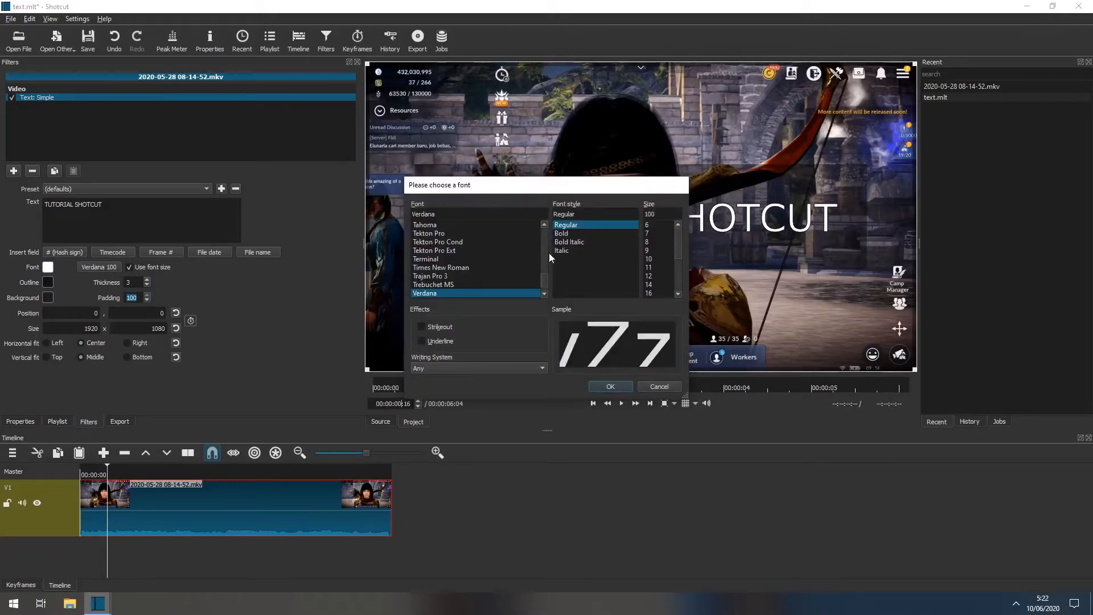
{"action": "left_click", "coordinate": [459, 259]}
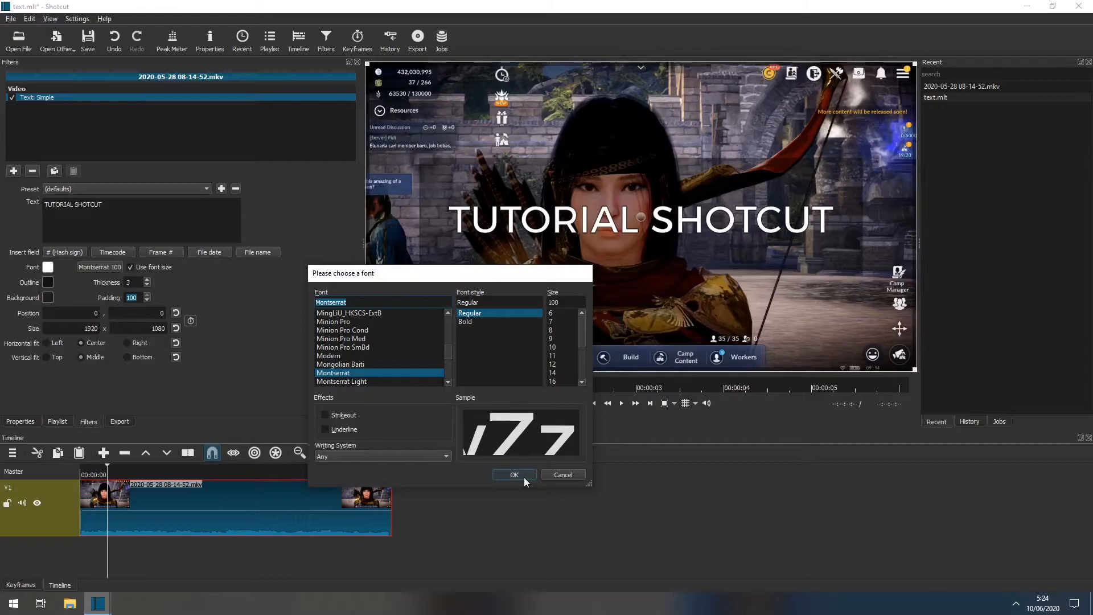
{"action": "left_click", "coordinate": [522, 473]}
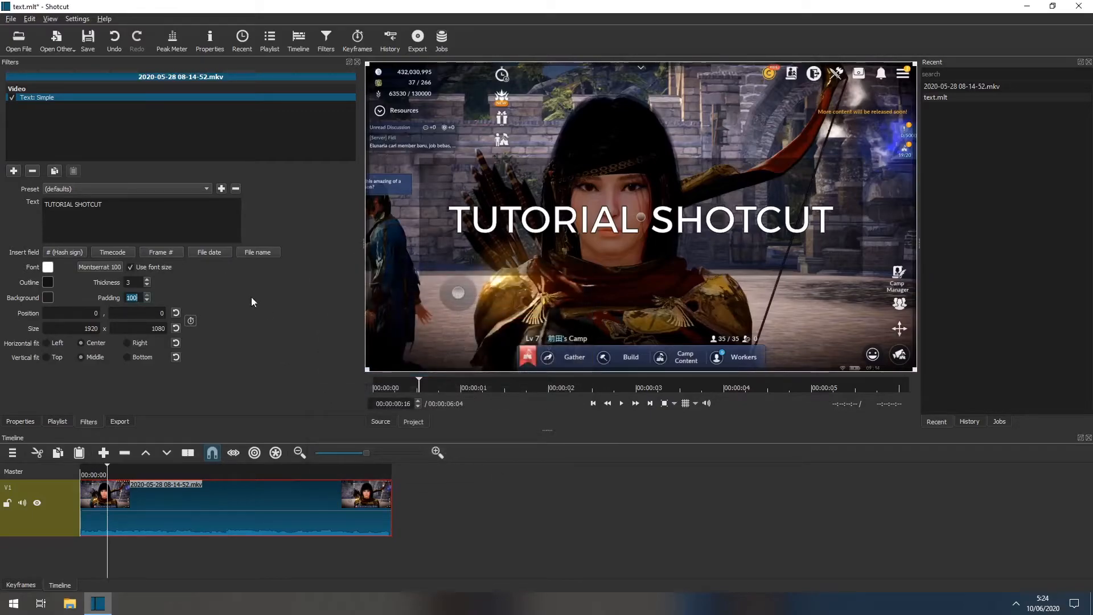
{"action": "double_click", "coordinate": [147, 279]}
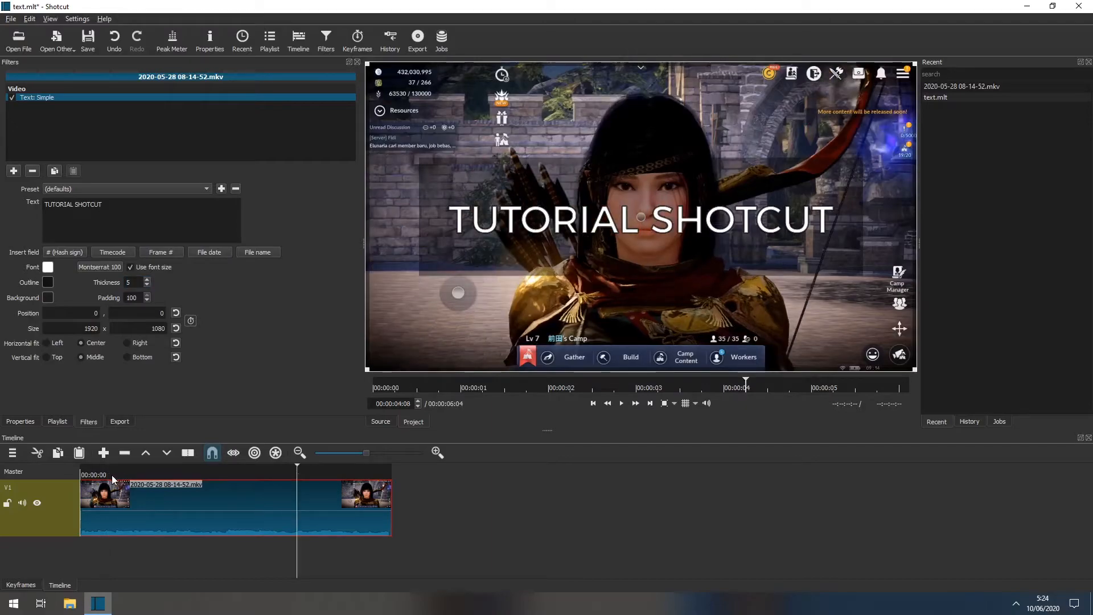
Split the clip on track V1 at 00:00:02:00.
{"action": "left_click", "coordinate": [103, 474]}
{"action": "left_click", "coordinate": [96, 474]}
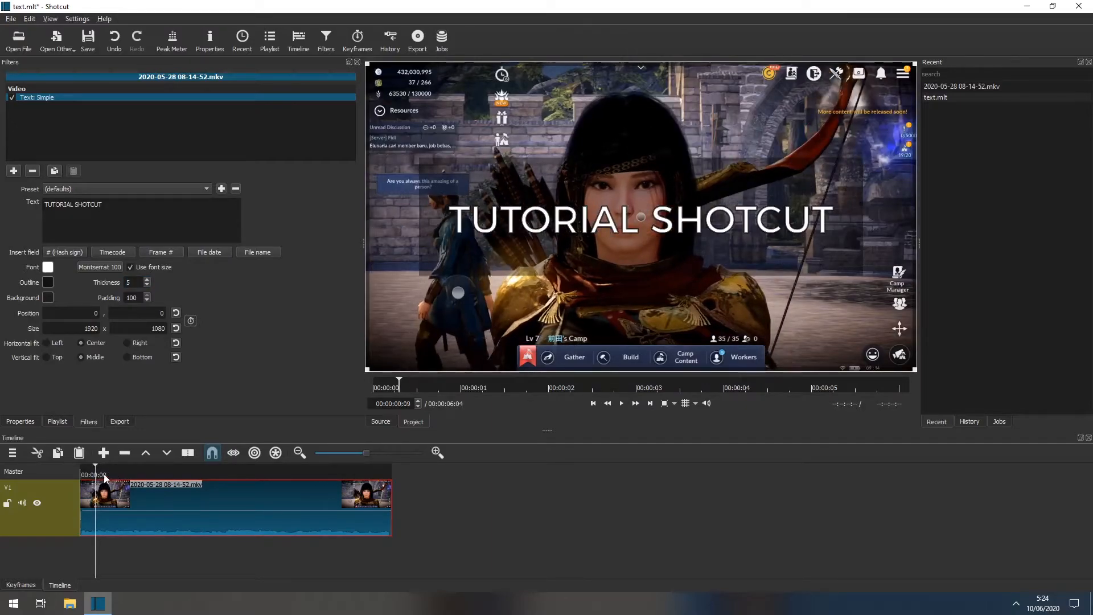
{"action": "key", "text": "Home"}
{"action": "left_click", "coordinate": [398, 404]}
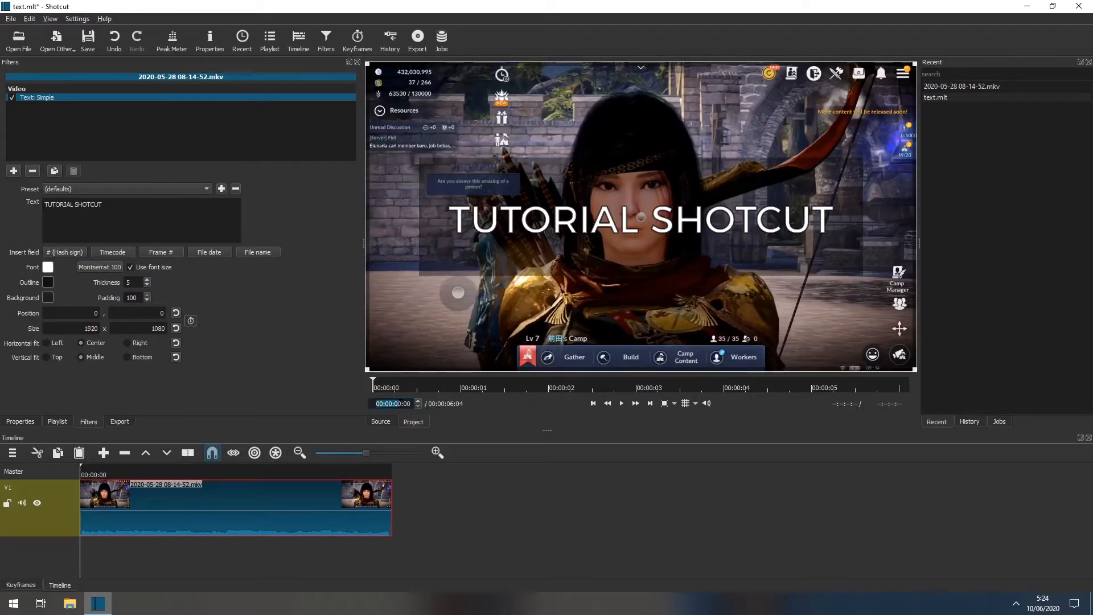
{"action": "left_click", "coordinate": [399, 403]}
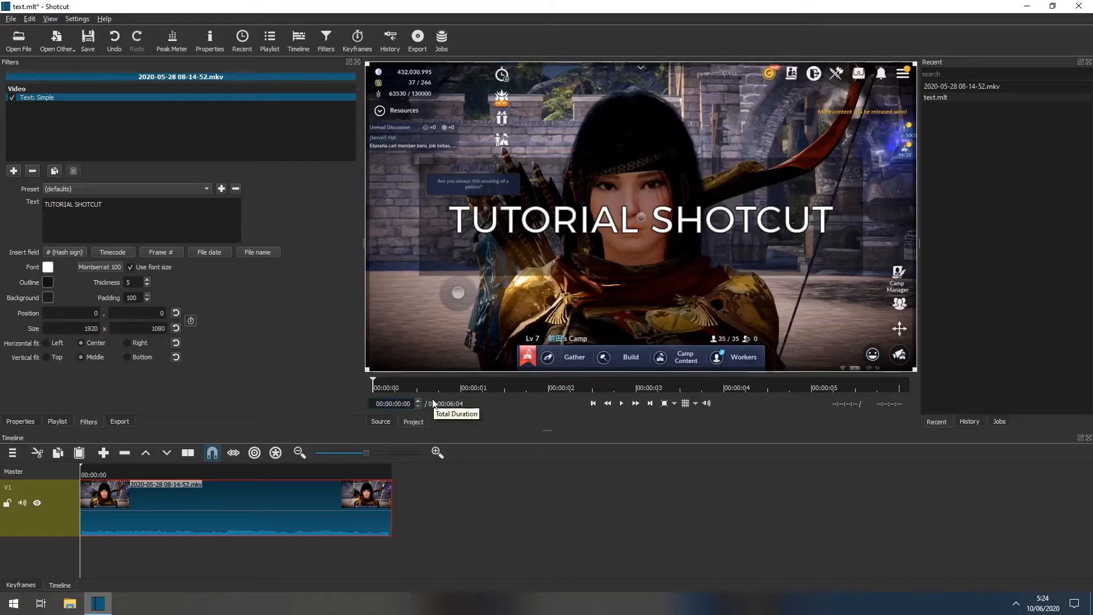
{"action": "type", "text": "2"}
{"action": "key", "text": "Return"}
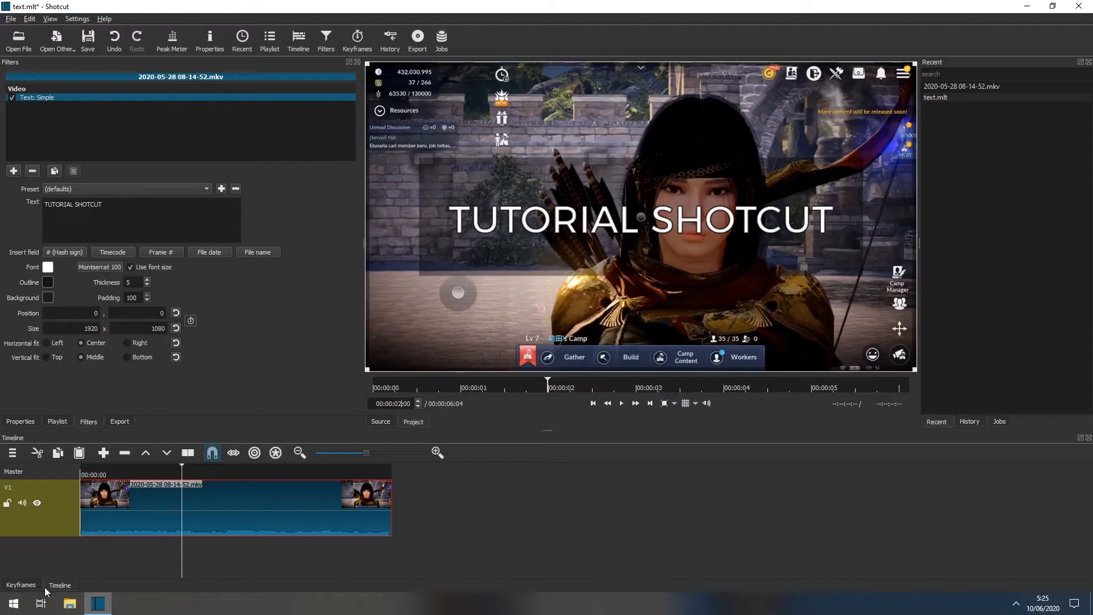
{"action": "left_click", "coordinate": [186, 452]}
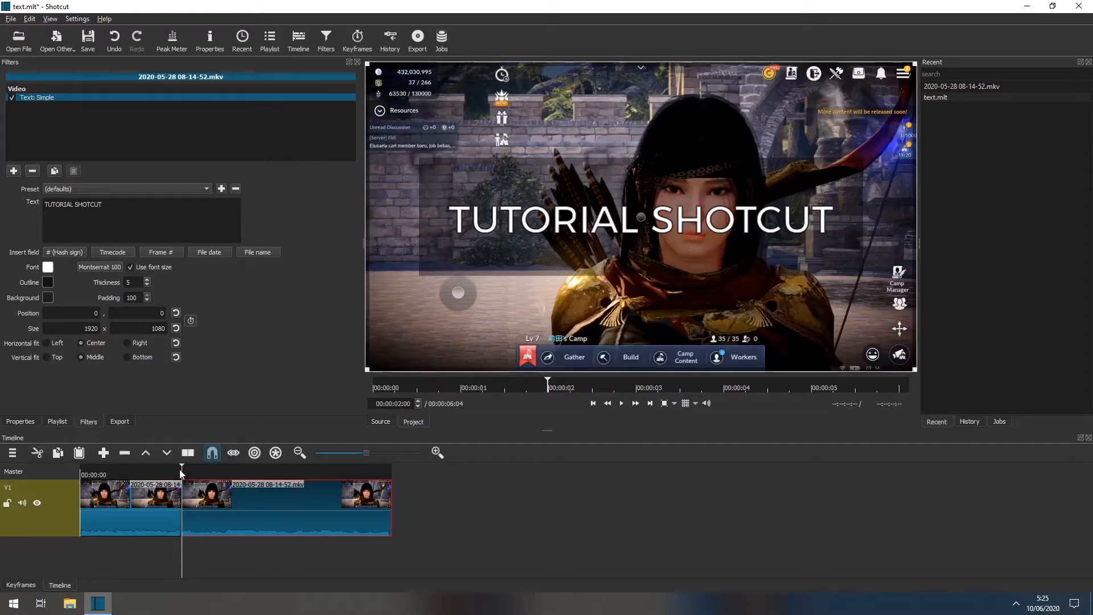
Play the timeline from the beginning past the split to check the title on both clip parts.
{"action": "left_click_drag", "start_coordinate": [108, 472], "coordinate": [79, 470]}
{"action": "key", "text": "space"}
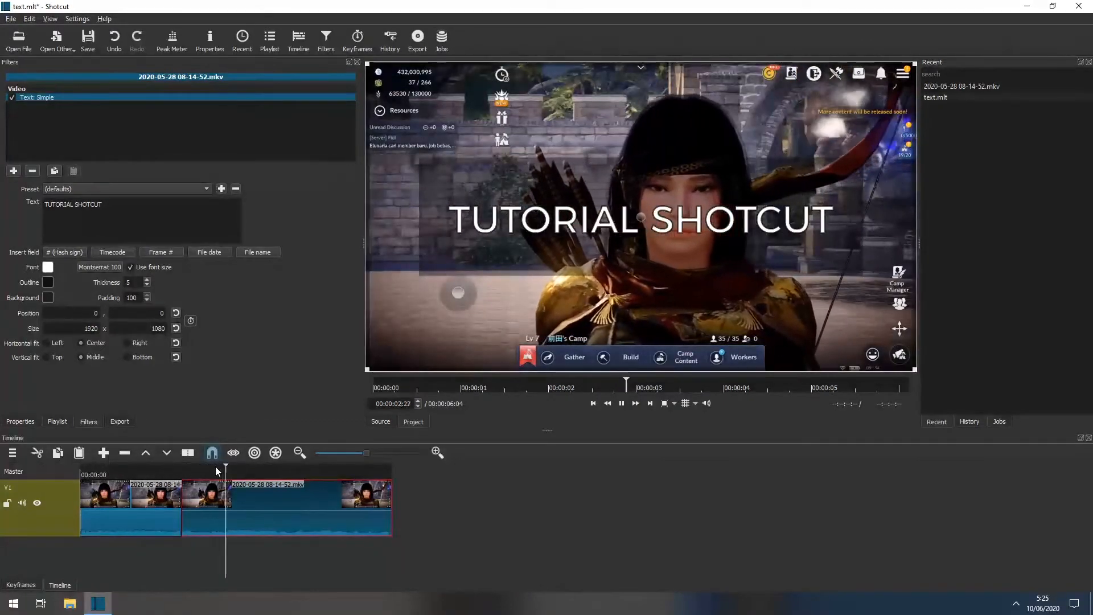
{"action": "key", "text": "space"}
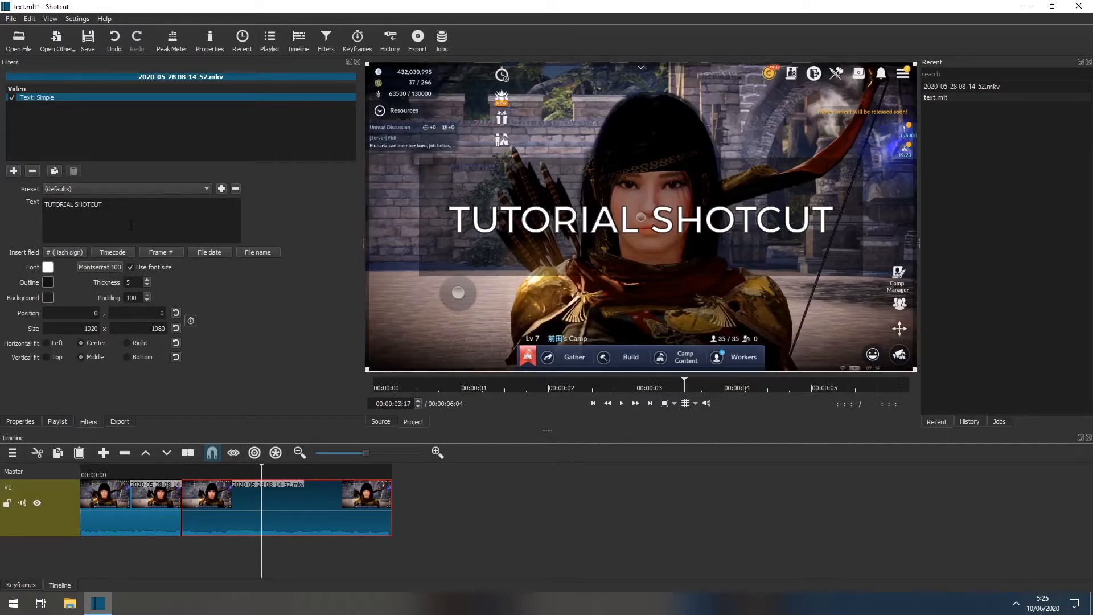
Replace the second clip part's title with "CARA MENAMBAHKAN TEXT" and "KE DALAM VIDEO" on a second line.
{"action": "left_click_drag", "start_coordinate": [123, 206], "coordinate": [1, 199]}
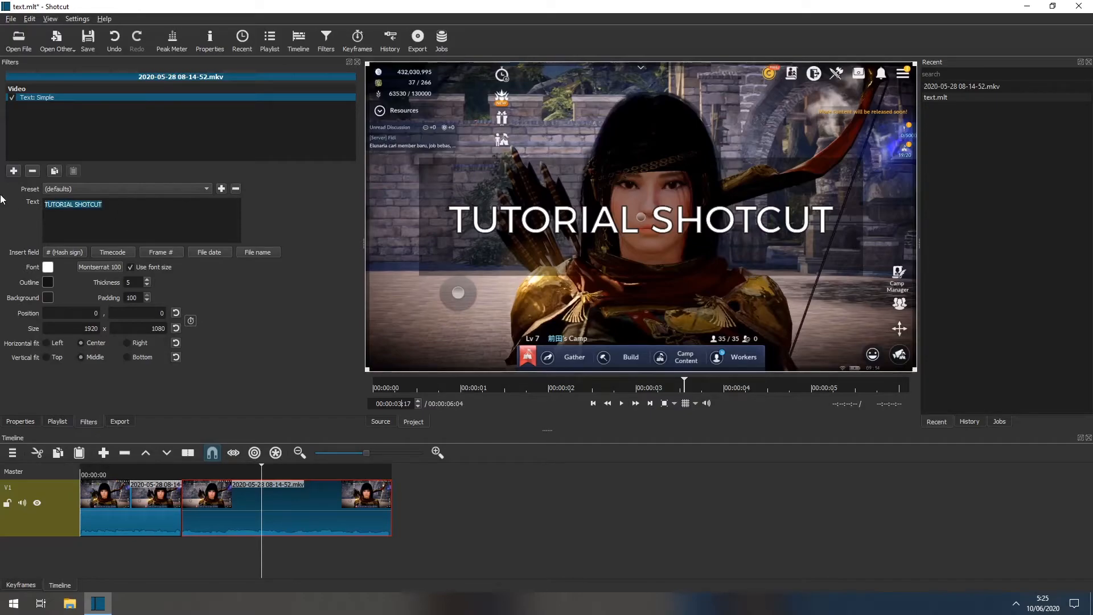
{"action": "type", "text": "CRA"}
{"action": "key", "text": "BackSpace"}
{"action": "key", "text": "BackSpace"}
{"action": "type", "text": "ARA"}
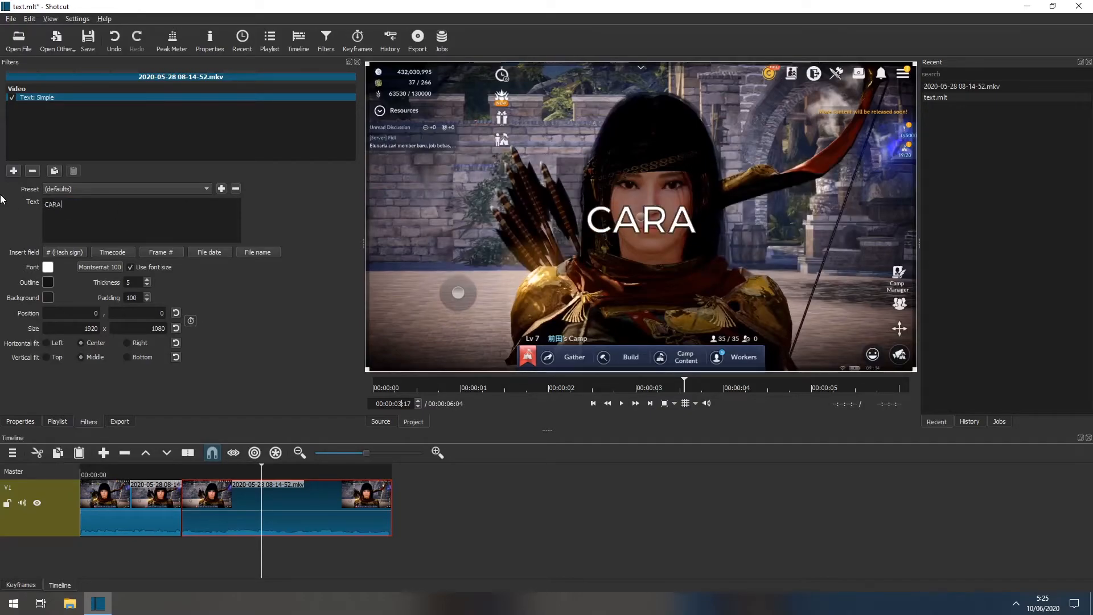
{"action": "type", "text": " MENAMBAHKAN TEXT"}
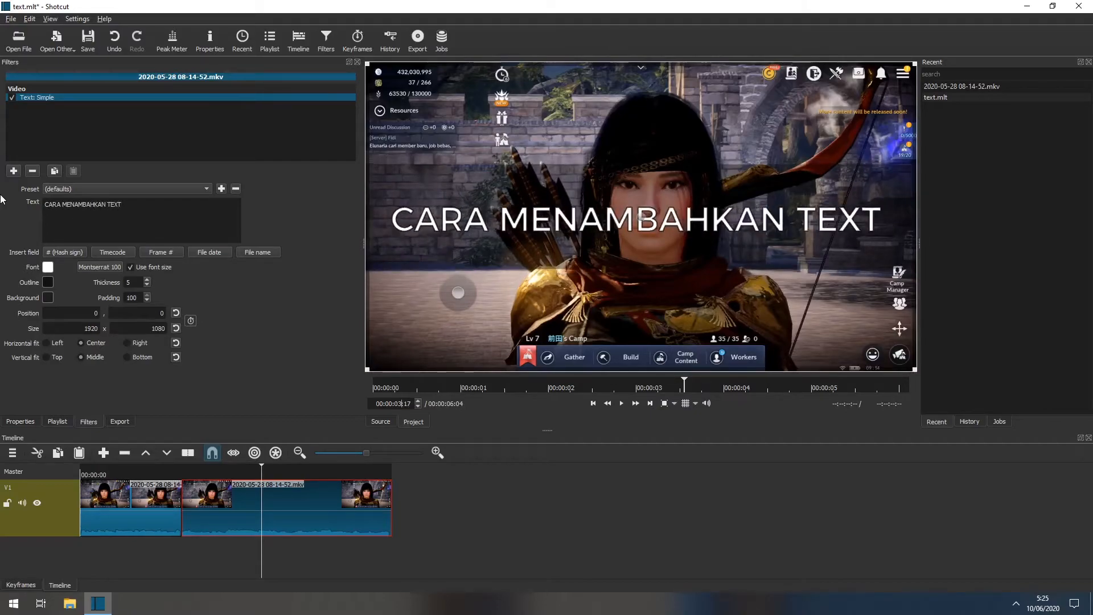
{"action": "key", "text": "BackSpace"}
{"action": "key", "text": "Return"}
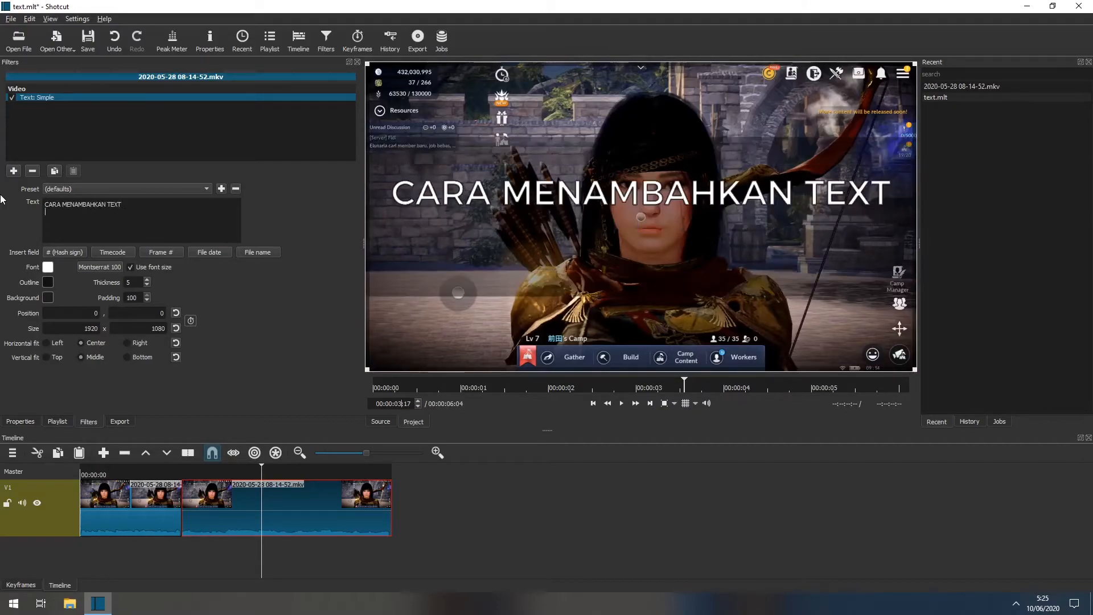
{"action": "type", "text": "KE DALAM VIDEO"}
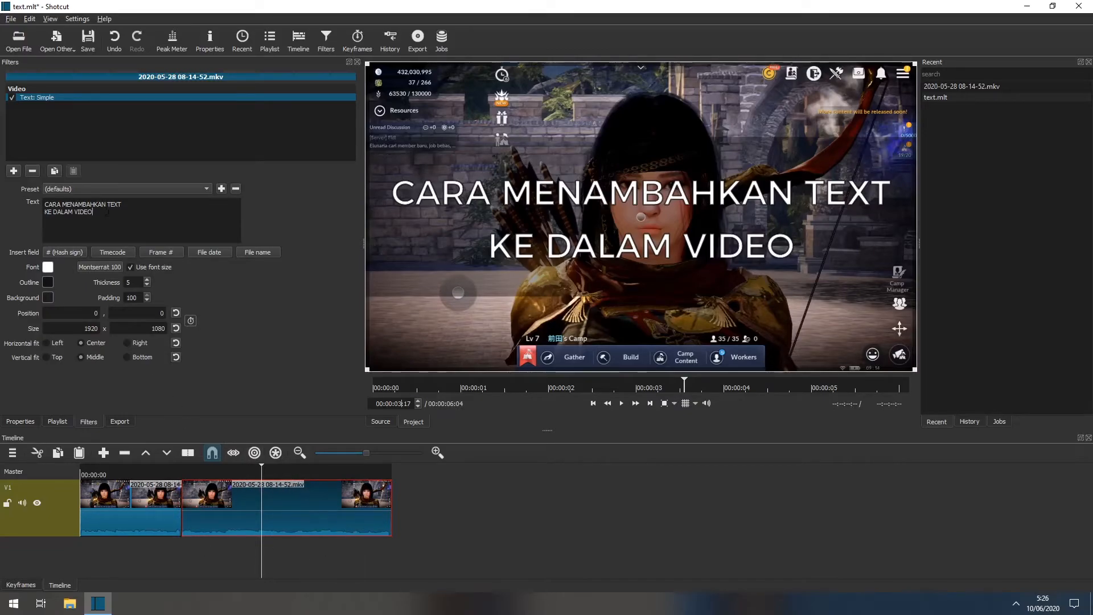
Play the timeline from the start to preview the change from the first title to the second.
{"action": "left_click_drag", "start_coordinate": [101, 470], "coordinate": [37, 466]}
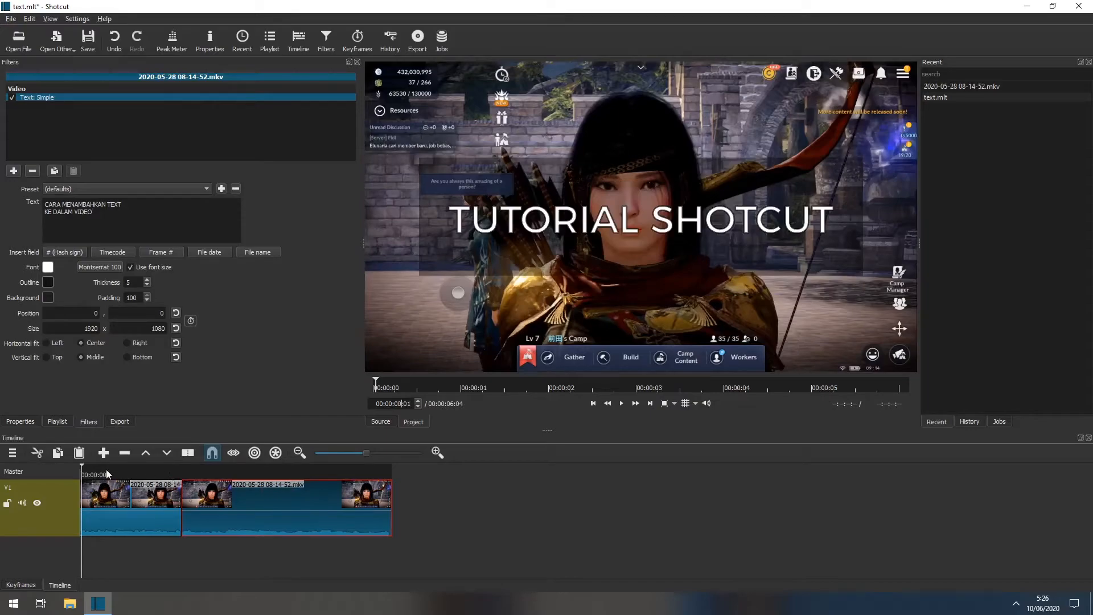
{"action": "key", "text": "space"}
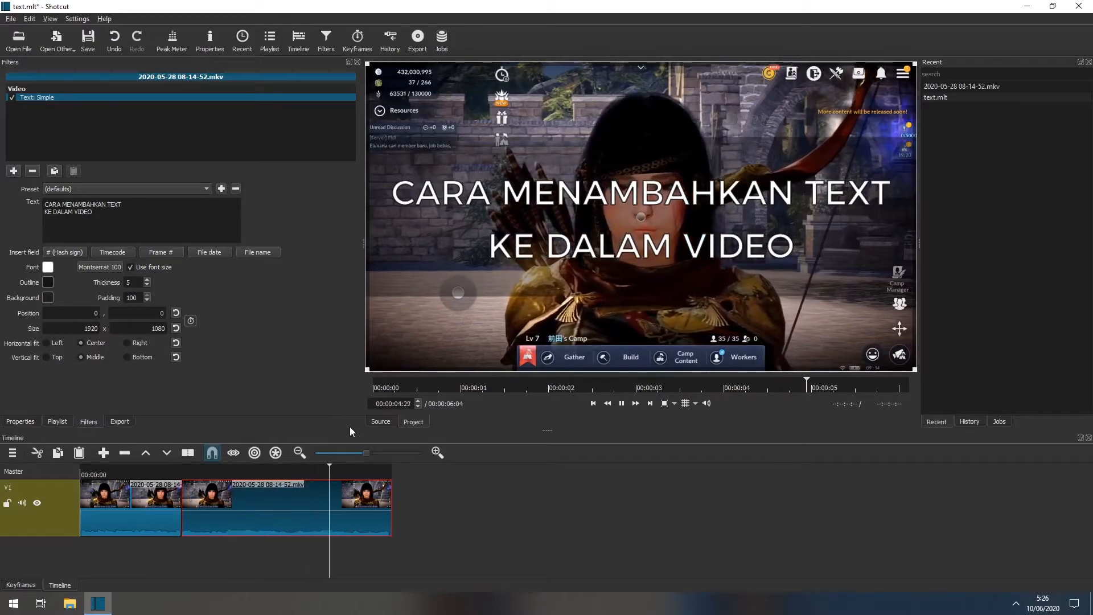
{"action": "key", "text": "space"}
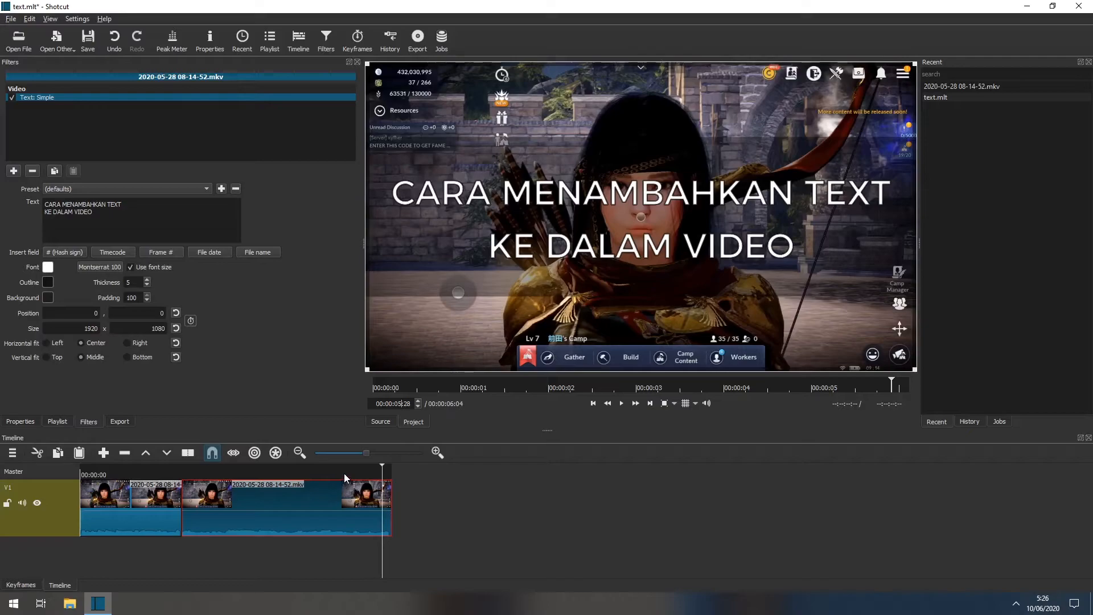
Compare the title text of the first and second clip parts on track V1, checking the preview in each.
{"action": "left_click", "coordinate": [242, 469]}
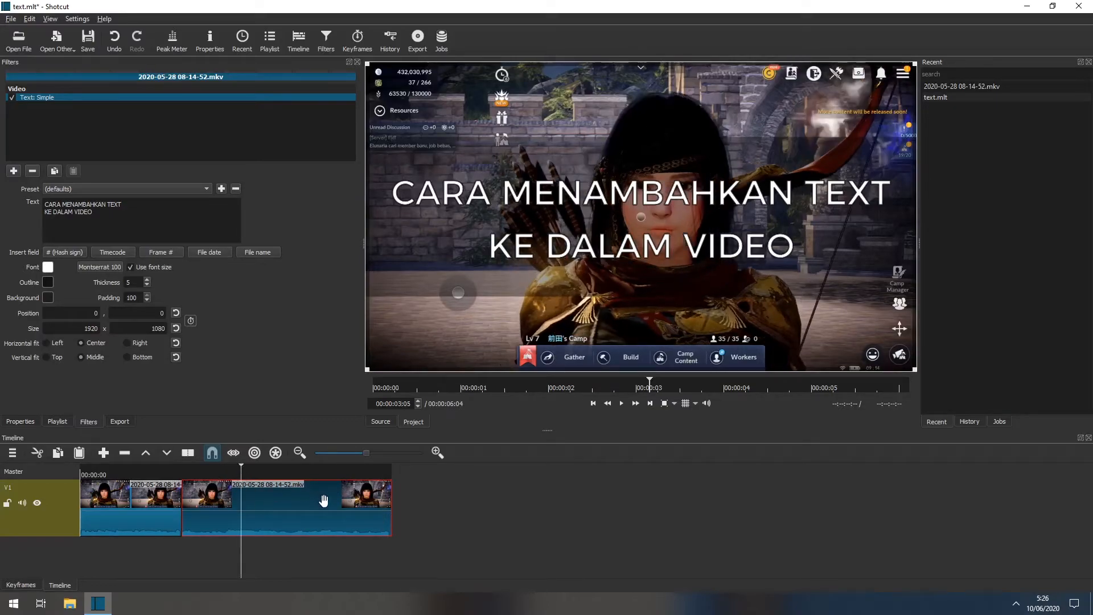
{"action": "left_click", "coordinate": [437, 453]}
{"action": "left_click", "coordinate": [438, 453]}
{"action": "left_click", "coordinate": [438, 454]}
{"action": "left_click", "coordinate": [439, 453]}
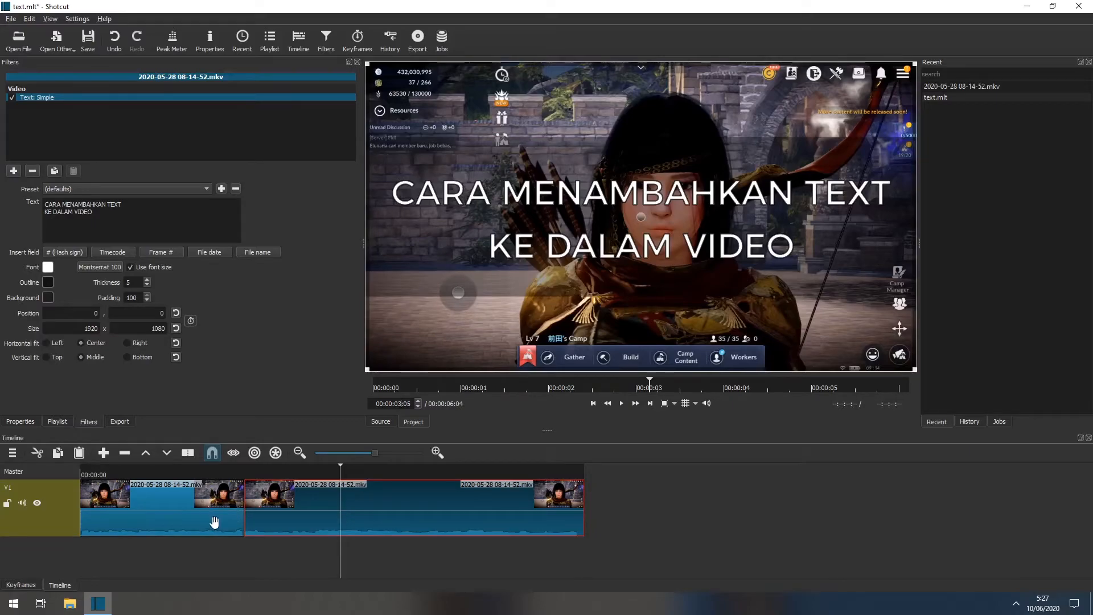
{"action": "left_click", "coordinate": [184, 517]}
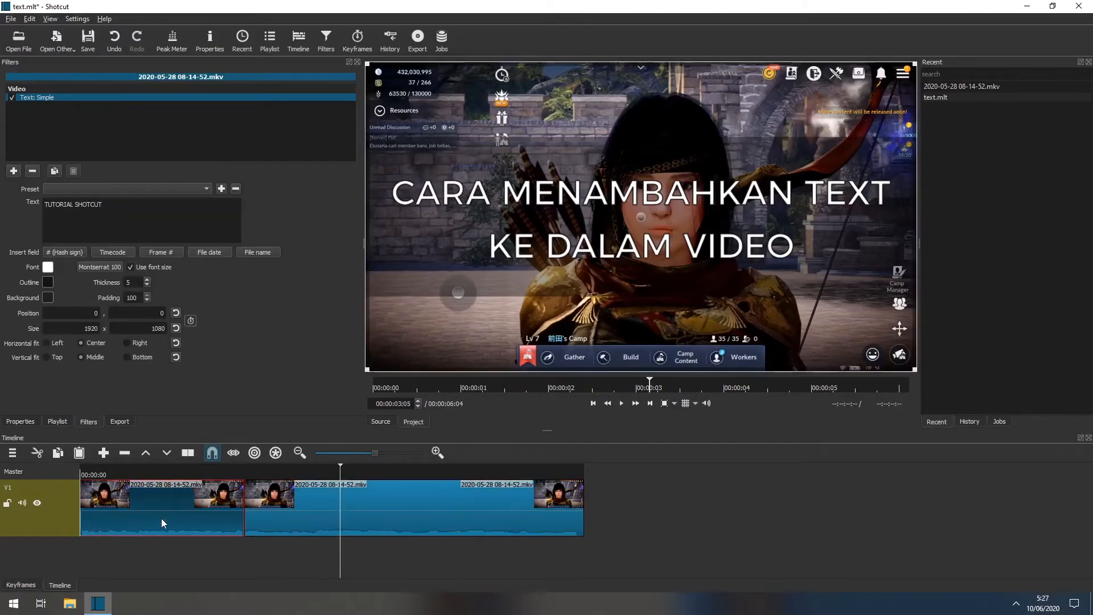
{"action": "left_click", "coordinate": [289, 553]}
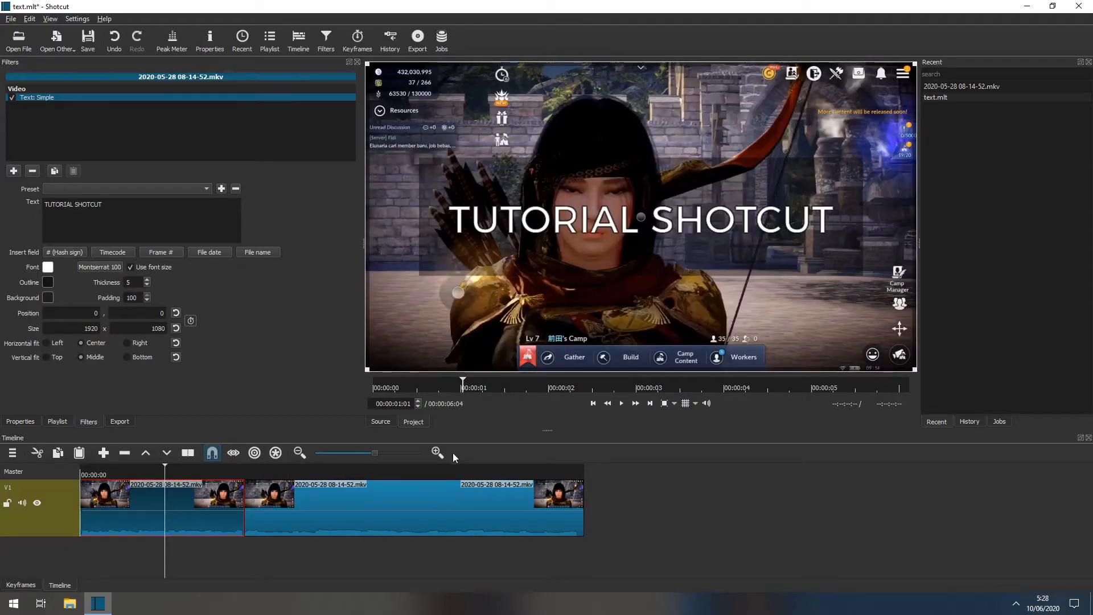
{"action": "left_click", "coordinate": [354, 502]}
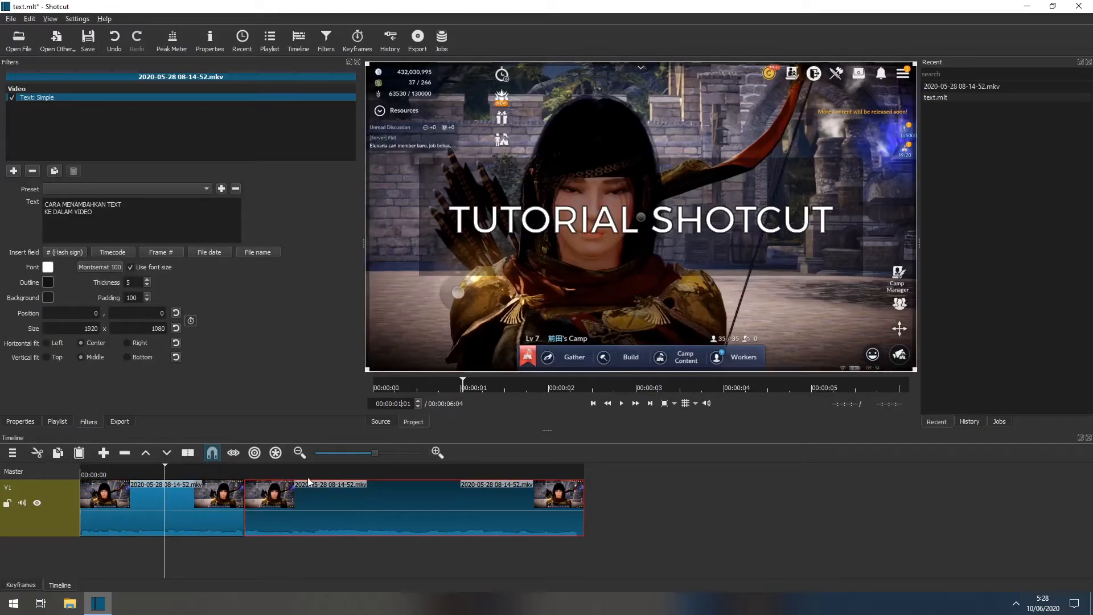
{"action": "left_click", "coordinate": [453, 473]}
Undo the two track visibility toggles and the clip split on track V1.
{"action": "left_click", "coordinate": [29, 19]}
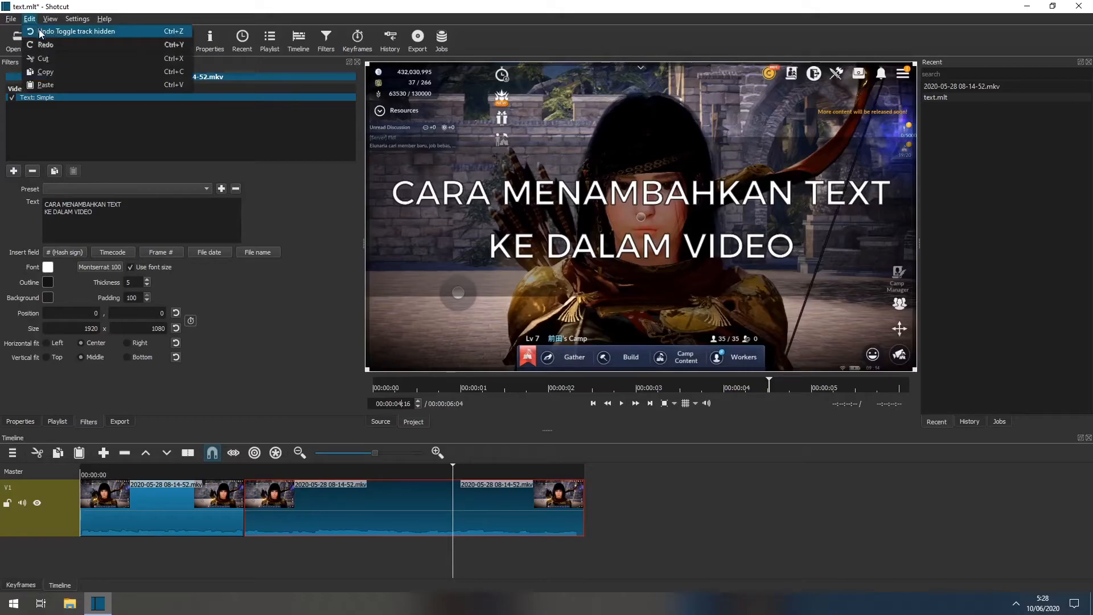
{"action": "left_click", "coordinate": [39, 32]}
{"action": "left_click", "coordinate": [30, 20]}
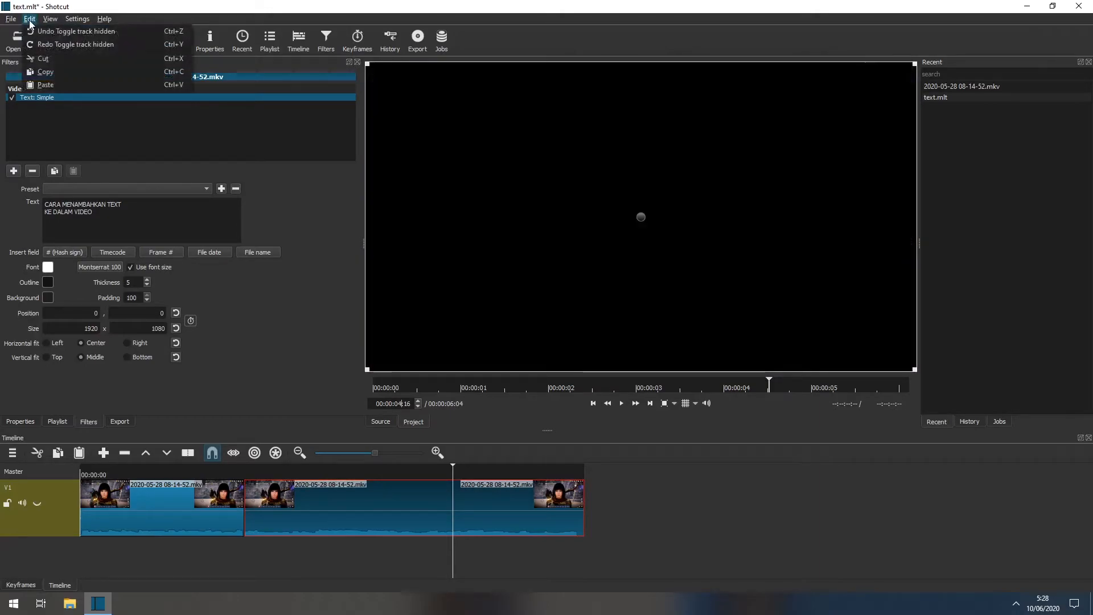
{"action": "left_click", "coordinate": [34, 31]}
{"action": "left_click", "coordinate": [29, 19]}
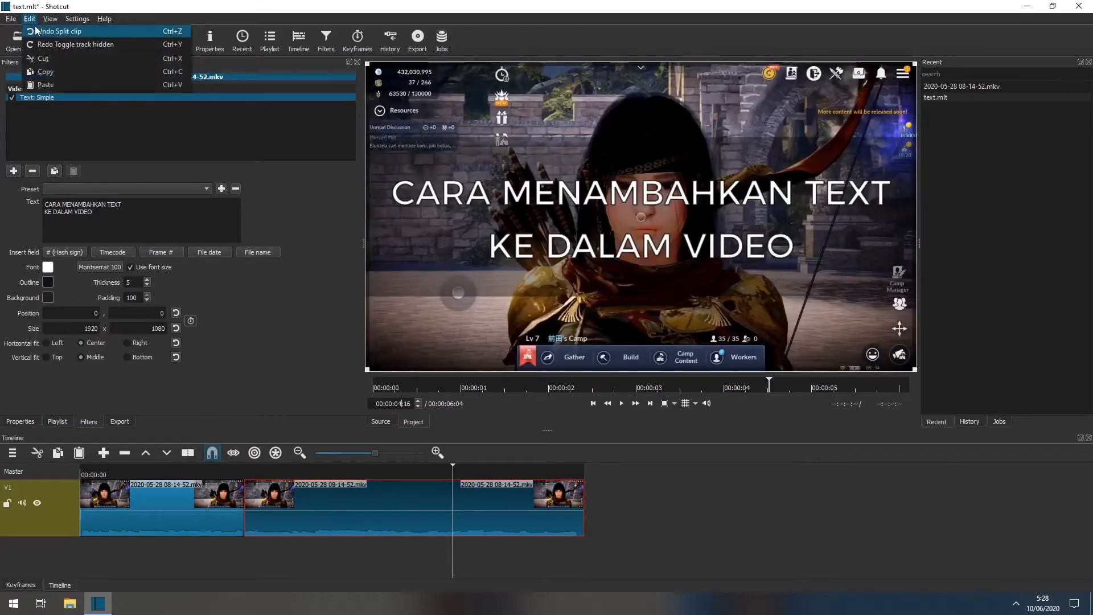
{"action": "left_click", "coordinate": [37, 31]}
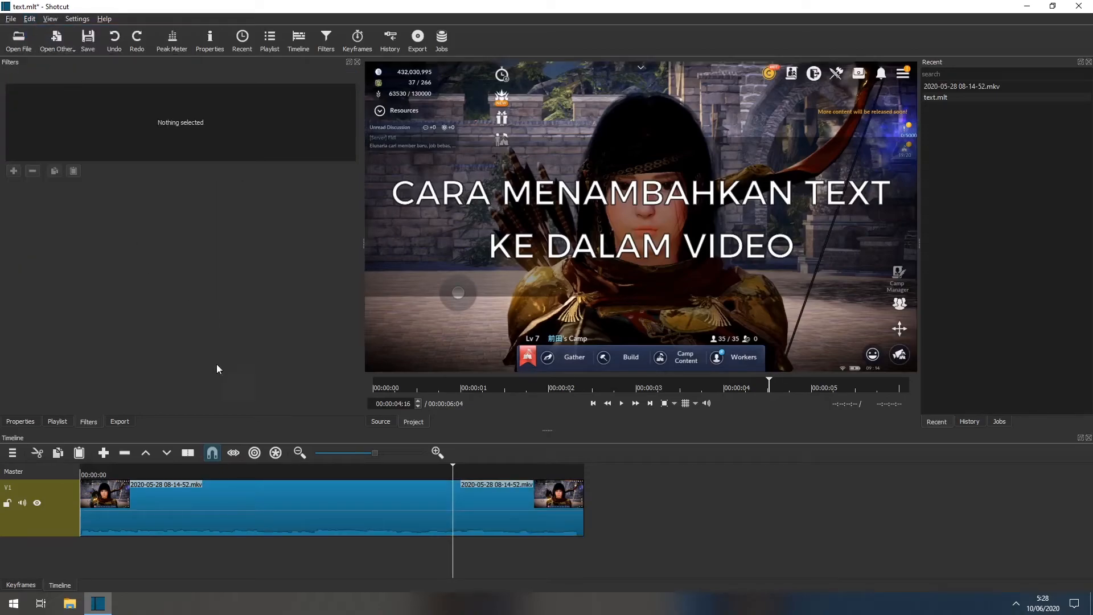
Remove the Text: Simple filter from the rejoined V1 clip and scrub through the start of the timeline to check it.
{"action": "left_click", "coordinate": [239, 505]}
{"action": "left_click", "coordinate": [288, 473]}
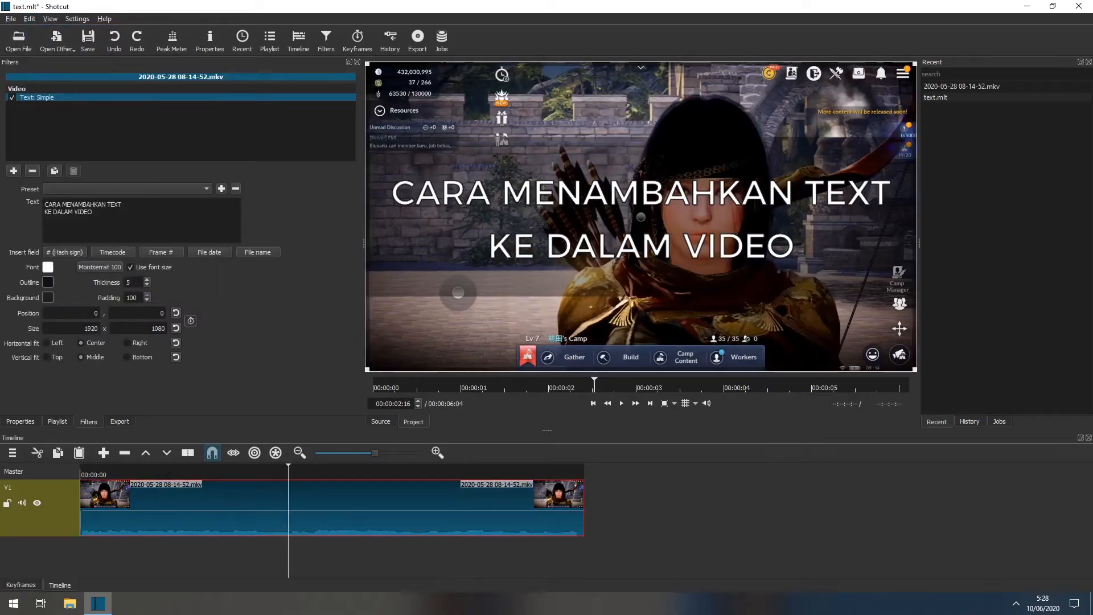
{"action": "left_click", "coordinate": [33, 171]}
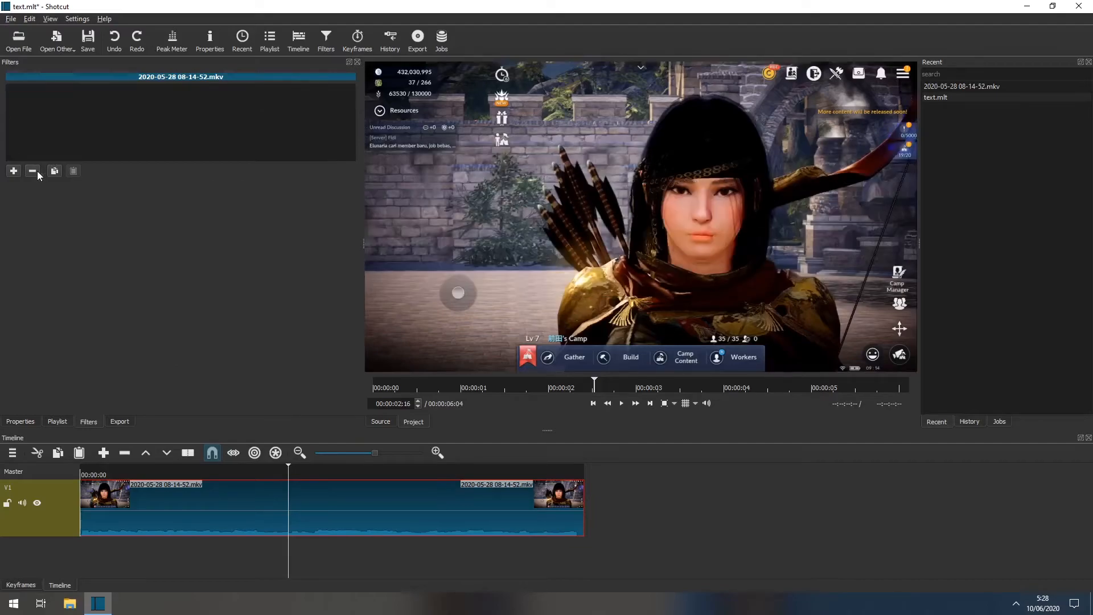
{"action": "left_click_drag", "start_coordinate": [143, 470], "coordinate": [271, 471]}
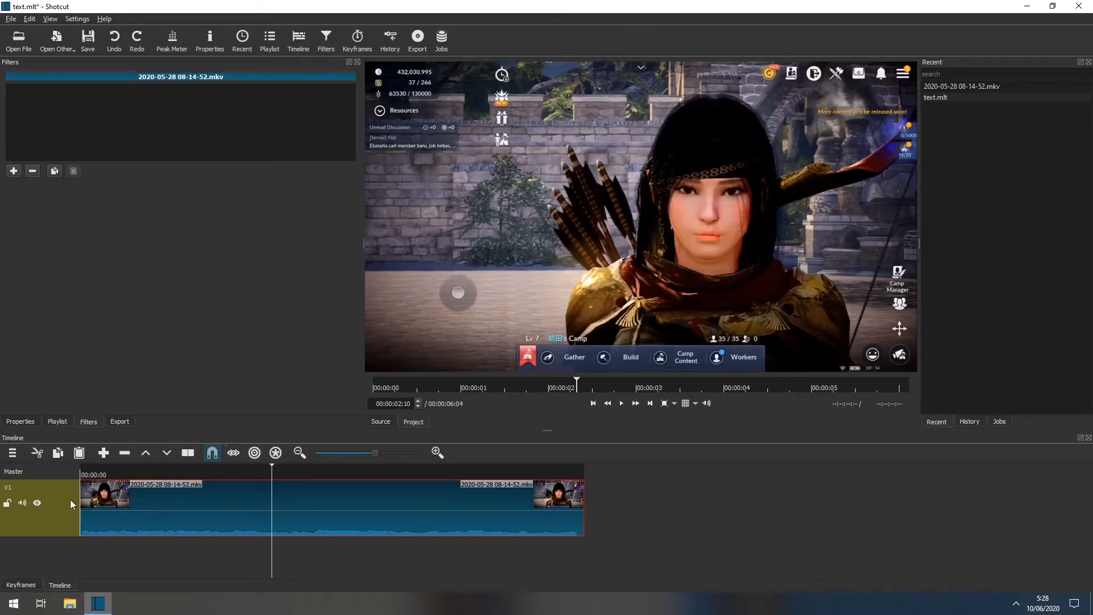
Add a video track above V1 and enlarge the timeline area to fit both tracks.
{"action": "right_click", "coordinate": [56, 510]}
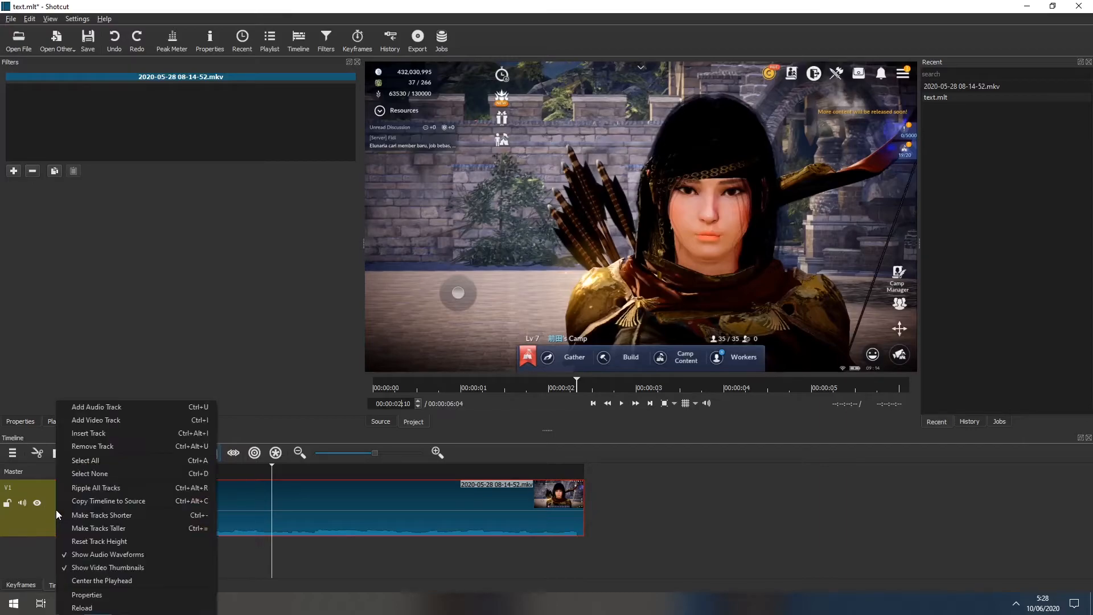
{"action": "left_click", "coordinate": [105, 424]}
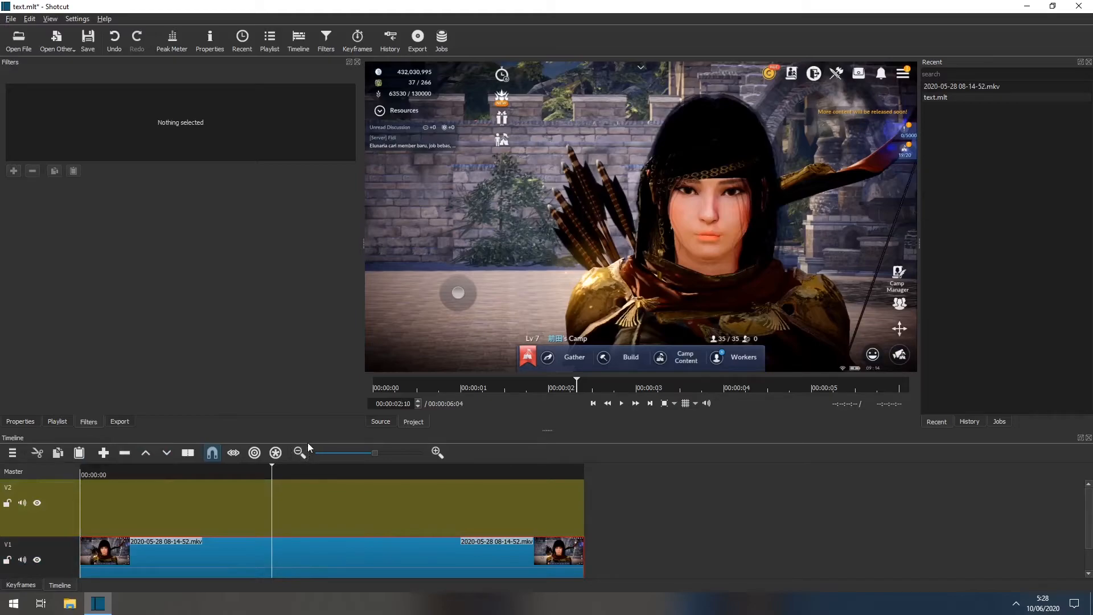
{"action": "left_click_drag", "start_coordinate": [312, 431], "coordinate": [312, 377]}
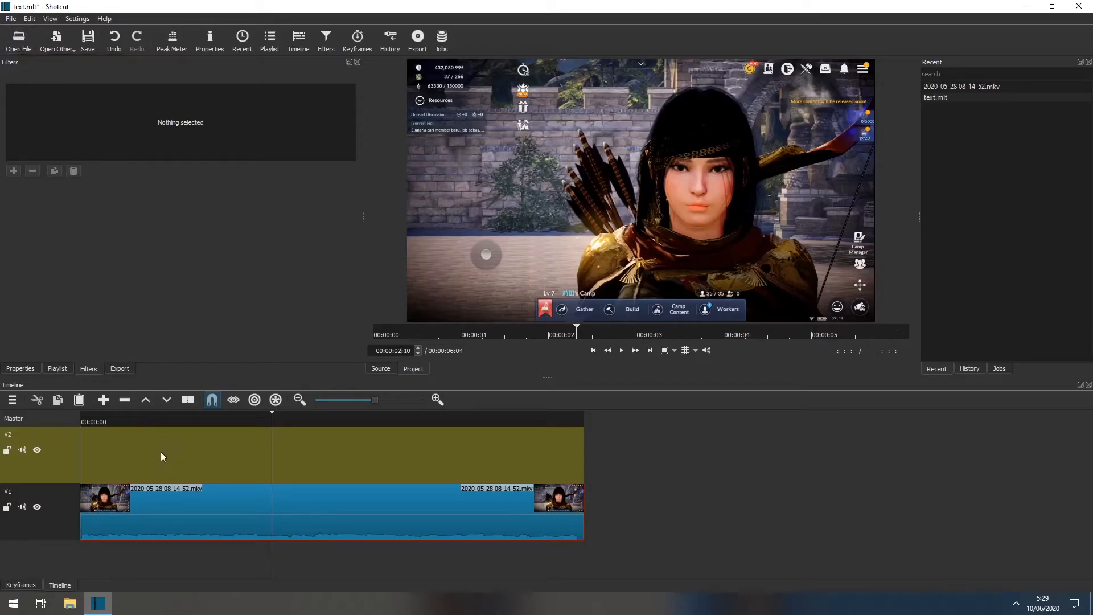
Open the image blank.png from the Videos folder.
{"action": "left_click", "coordinate": [18, 45]}
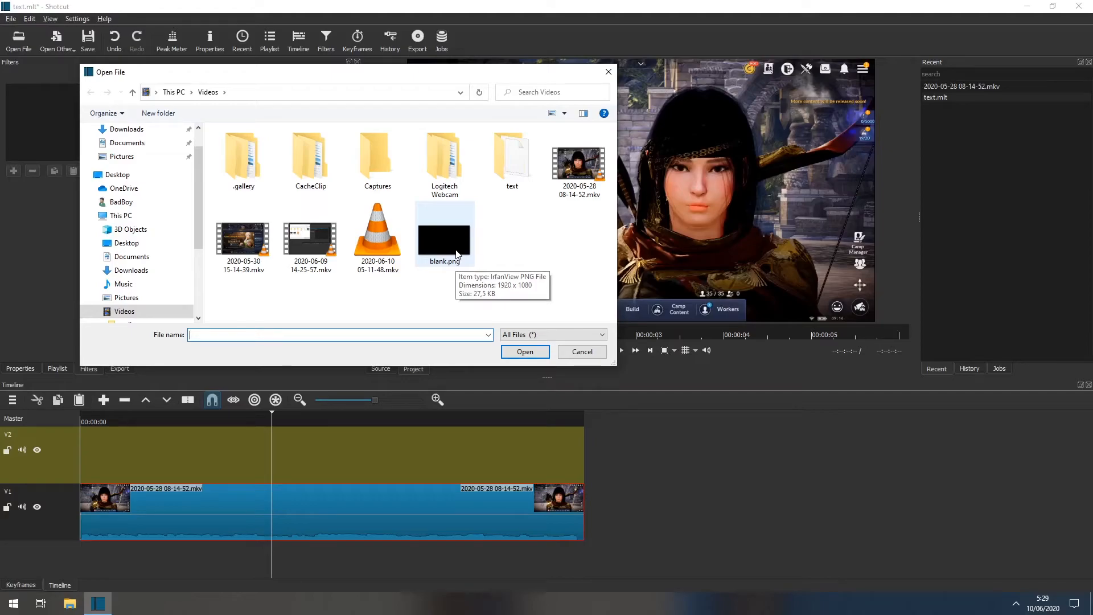
{"action": "left_click", "coordinate": [457, 254]}
{"action": "left_click", "coordinate": [534, 353]}
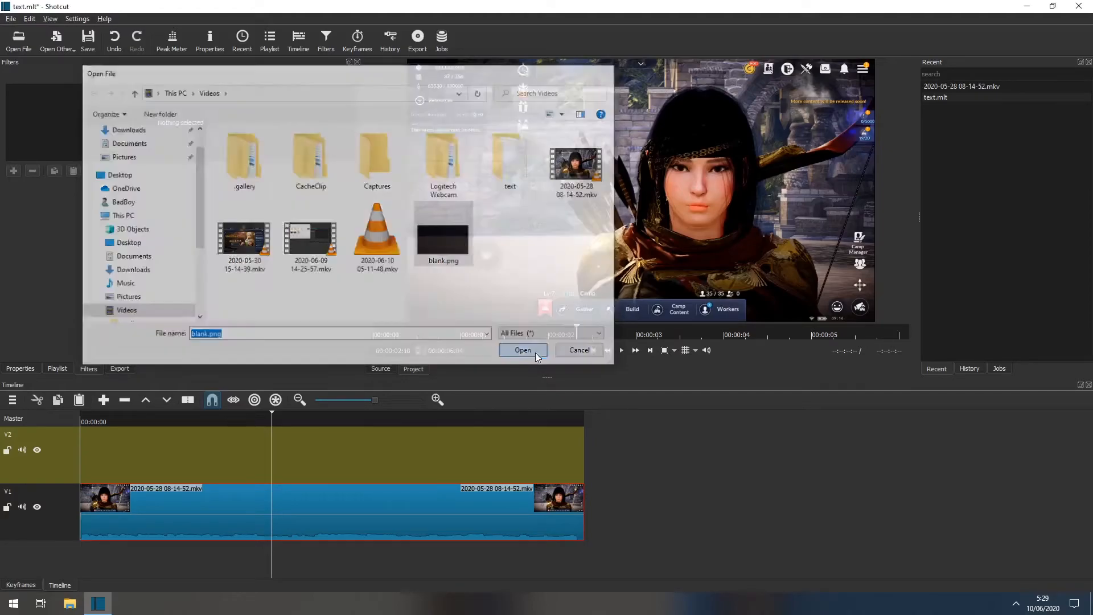